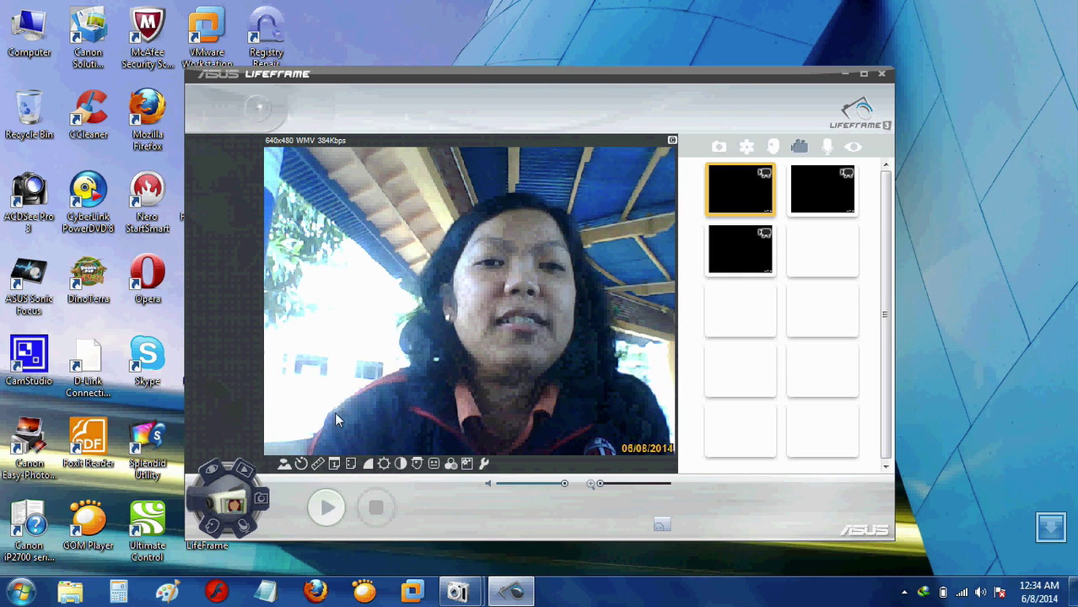
Step: Close the LifeFrame webcam window and switch to VMware Workstation
{"action": "mouse_move", "coordinate": [501, 463]}
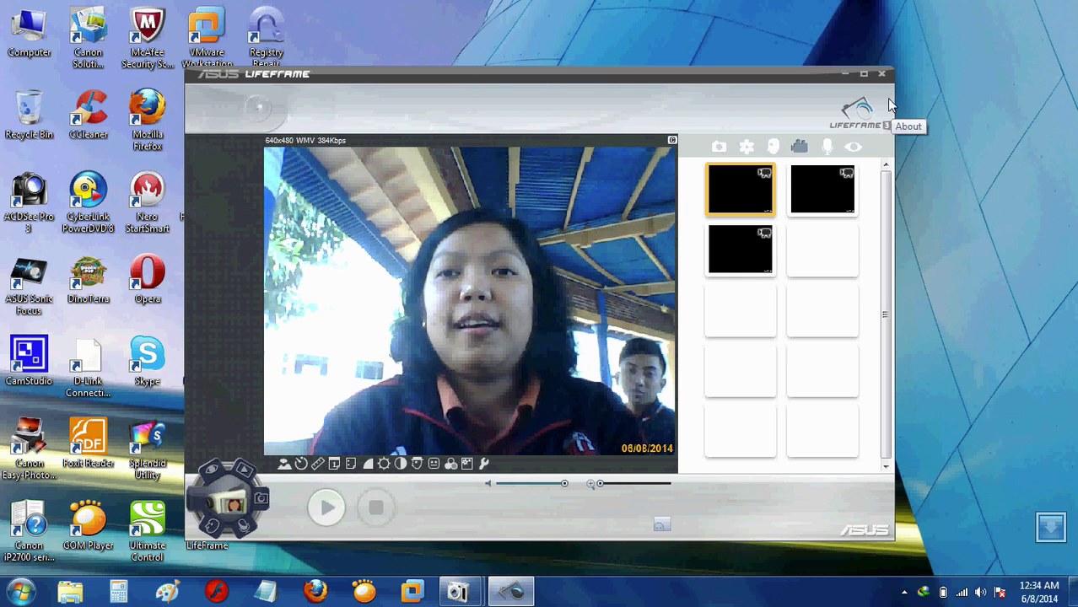
{"action": "left_click", "coordinate": [881, 74]}
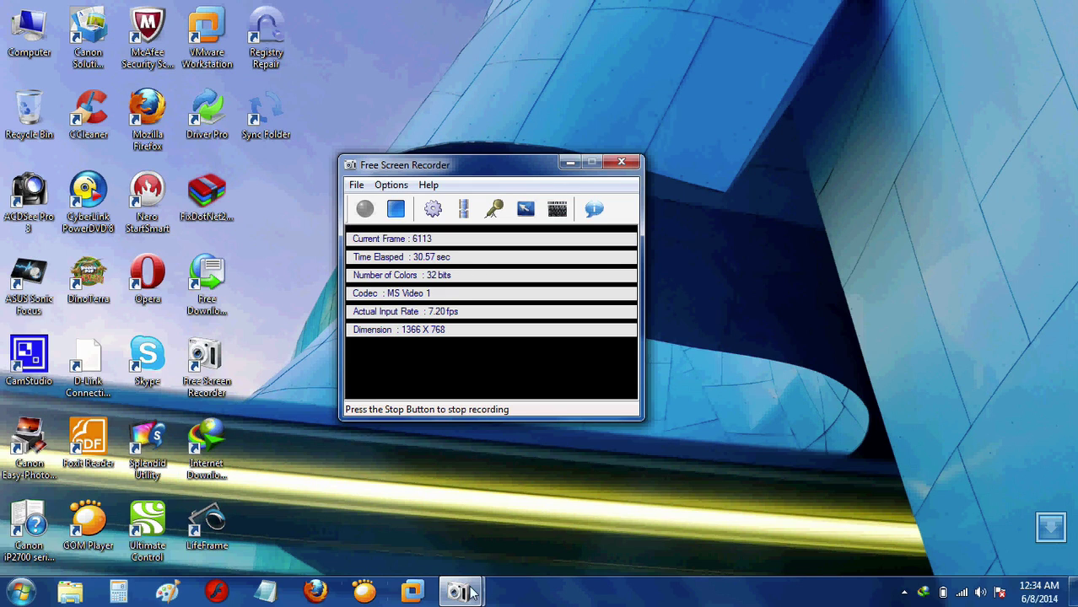
{"action": "mouse_move", "coordinate": [469, 592]}
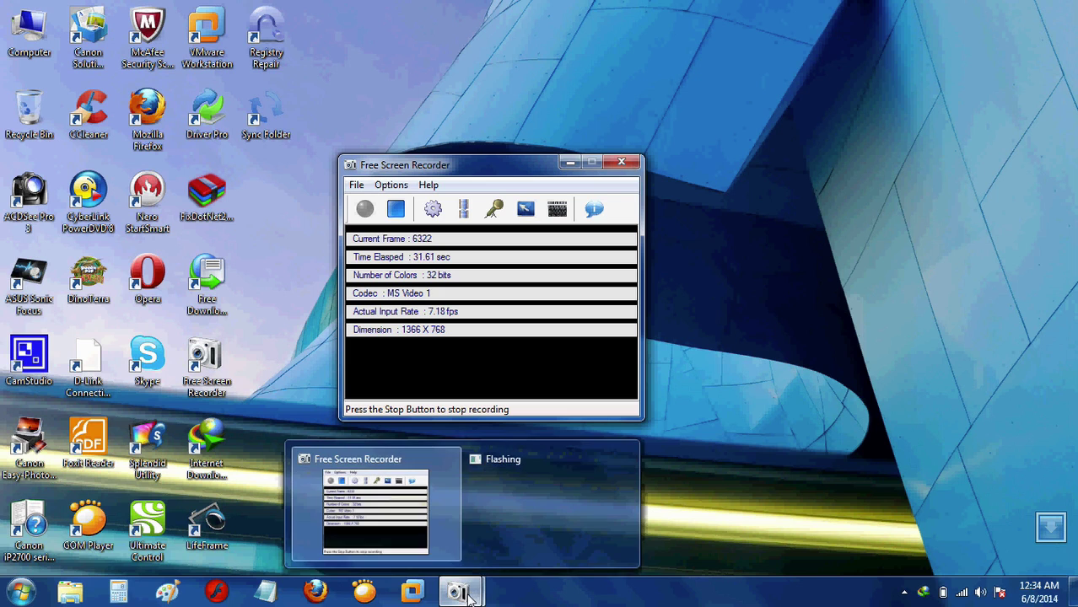
{"action": "left_click", "coordinate": [414, 594]}
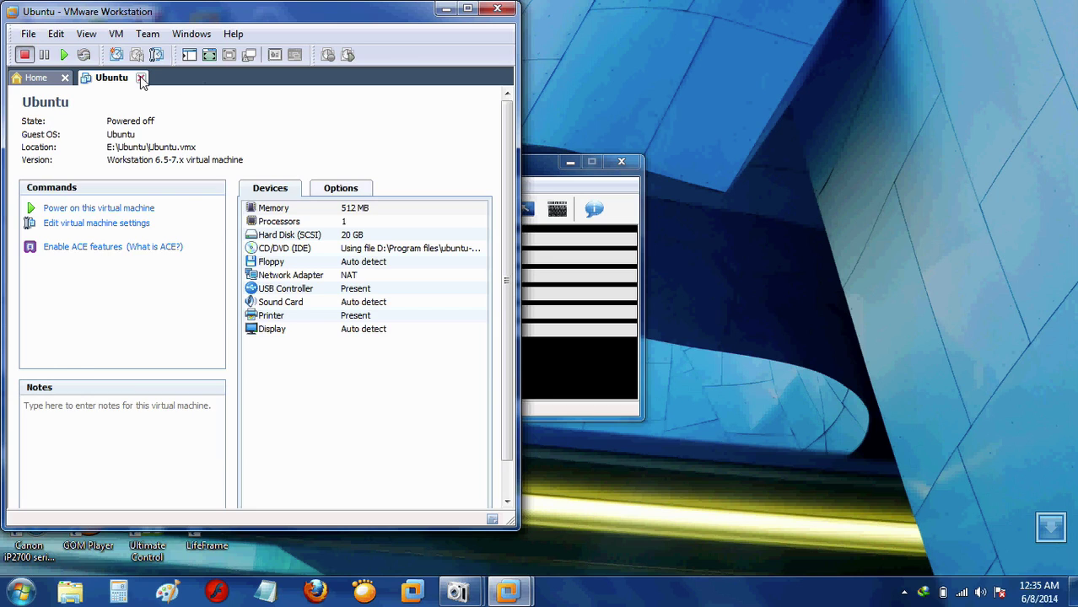
Step: Close the existing Ubuntu machine and set up a new typical virtual machine with a blank hard disk and Linux Ubuntu as guest system
{"action": "left_click", "coordinate": [140, 77]}
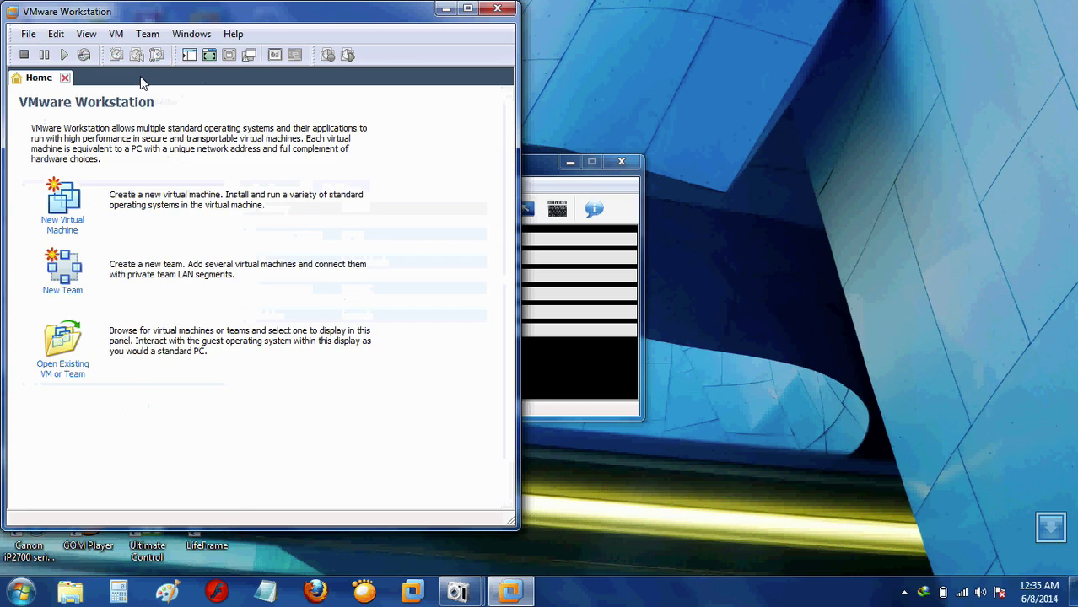
{"action": "left_click", "coordinate": [71, 217]}
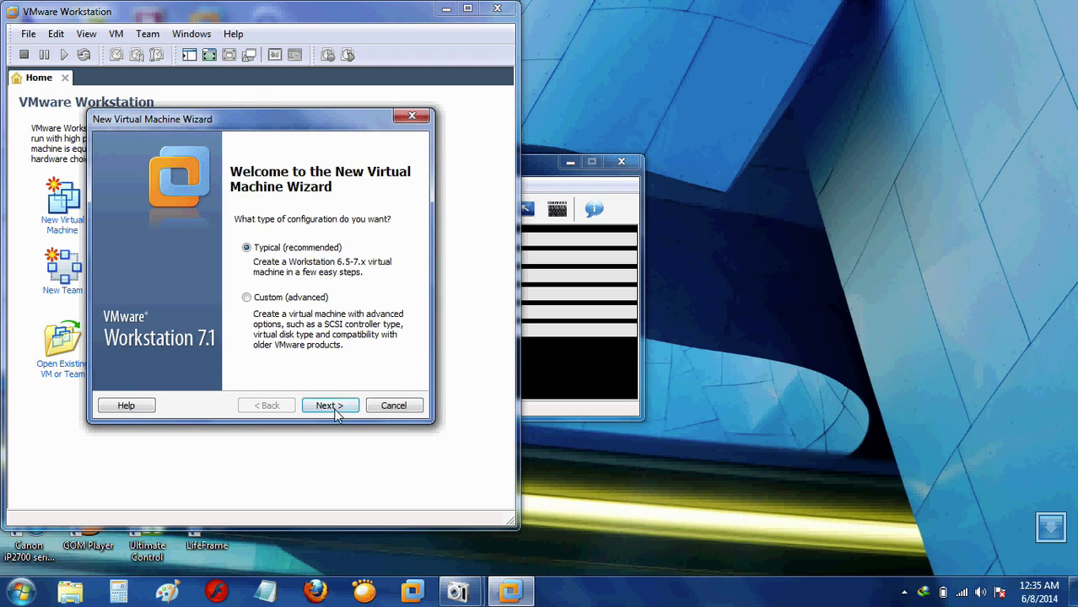
{"action": "left_click", "coordinate": [333, 408]}
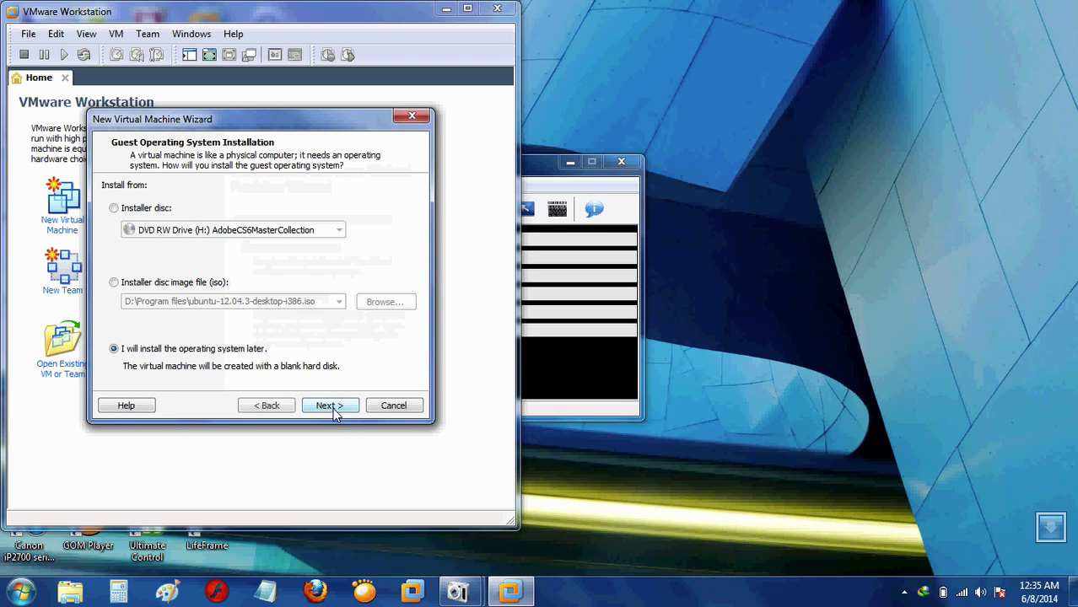
{"action": "left_click", "coordinate": [334, 409]}
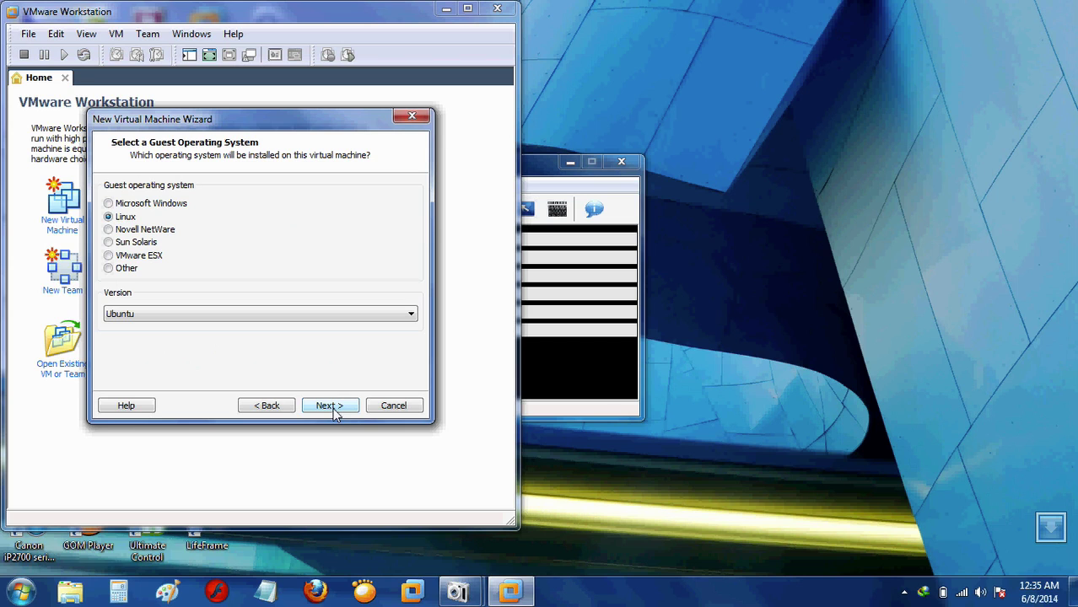
{"action": "left_click", "coordinate": [331, 406]}
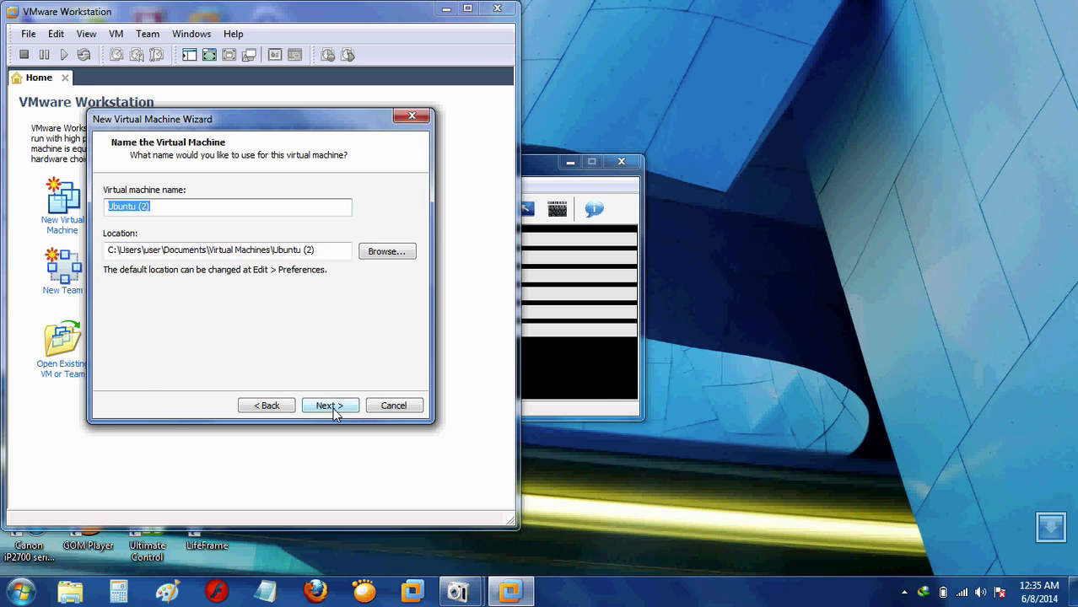
Step: Name the new virtual machine "Ubuntu naning"
{"action": "left_click", "coordinate": [331, 406]}
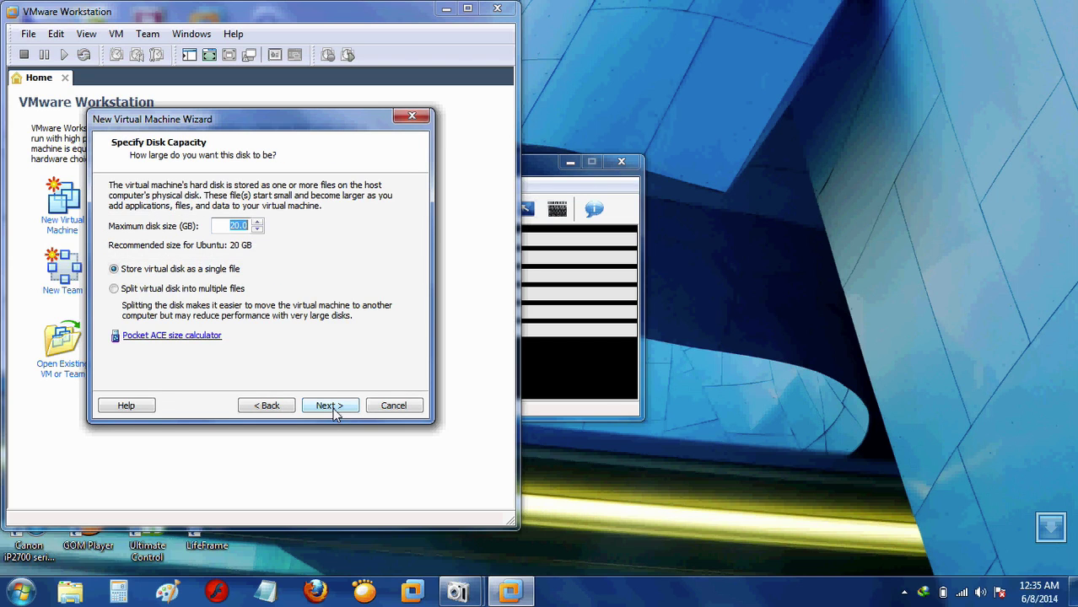
{"action": "left_click", "coordinate": [265, 409]}
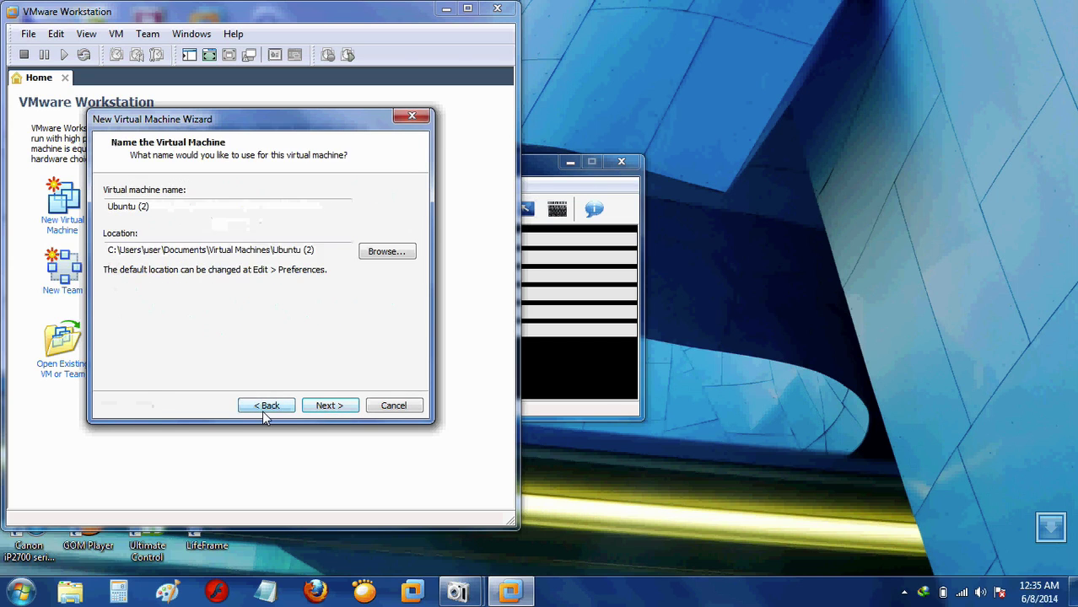
{"action": "left_click", "coordinate": [151, 209]}
{"action": "key", "text": "BackSpace"}
{"action": "key", "text": "BackSpace"}
{"action": "key", "text": "BackSpace"}
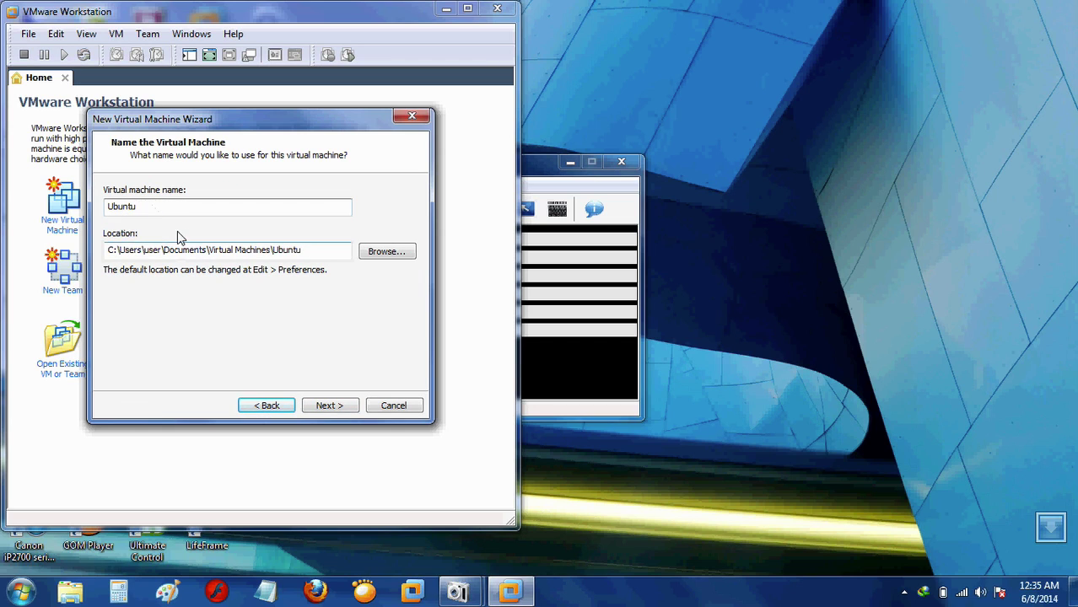
{"action": "type", "text": "b"}
{"action": "key", "text": "BackSpace"}
{"action": "type", "text": "naning"}
Step: Store the virtual machine in F:\New folder and accept a 20 GB virtual disk kept as a single file
{"action": "left_click", "coordinate": [390, 262]}
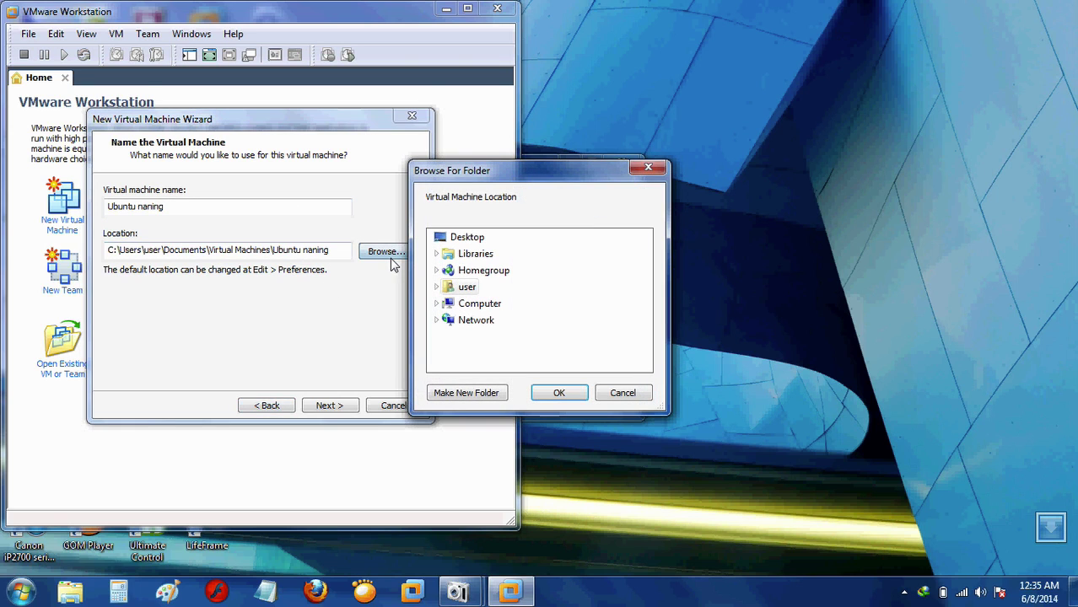
{"action": "left_click", "coordinate": [463, 306]}
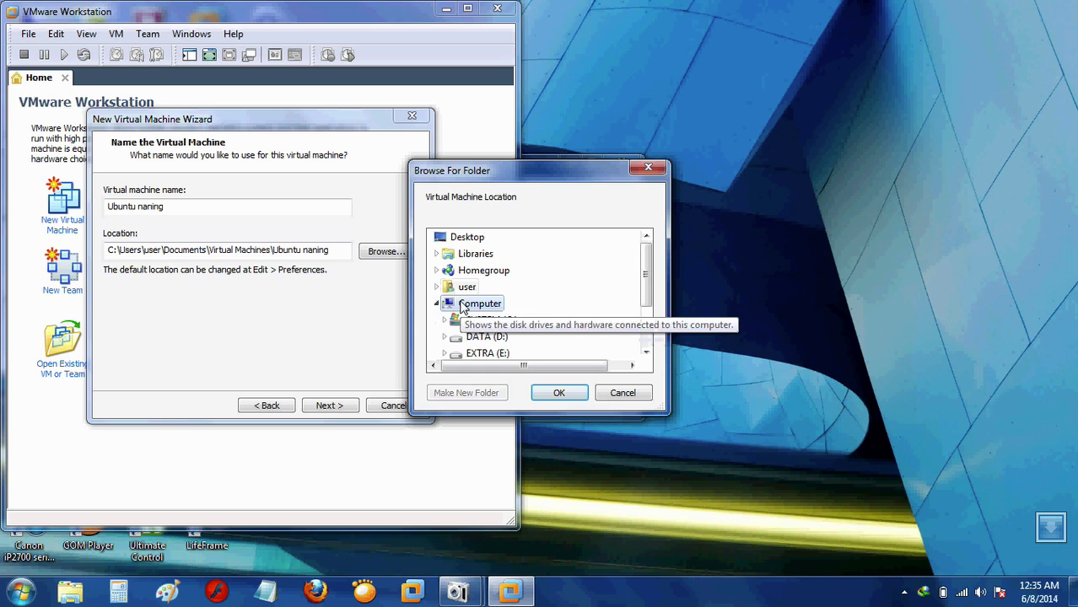
{"action": "left_click", "coordinate": [646, 354]}
{"action": "left_click", "coordinate": [646, 354]}
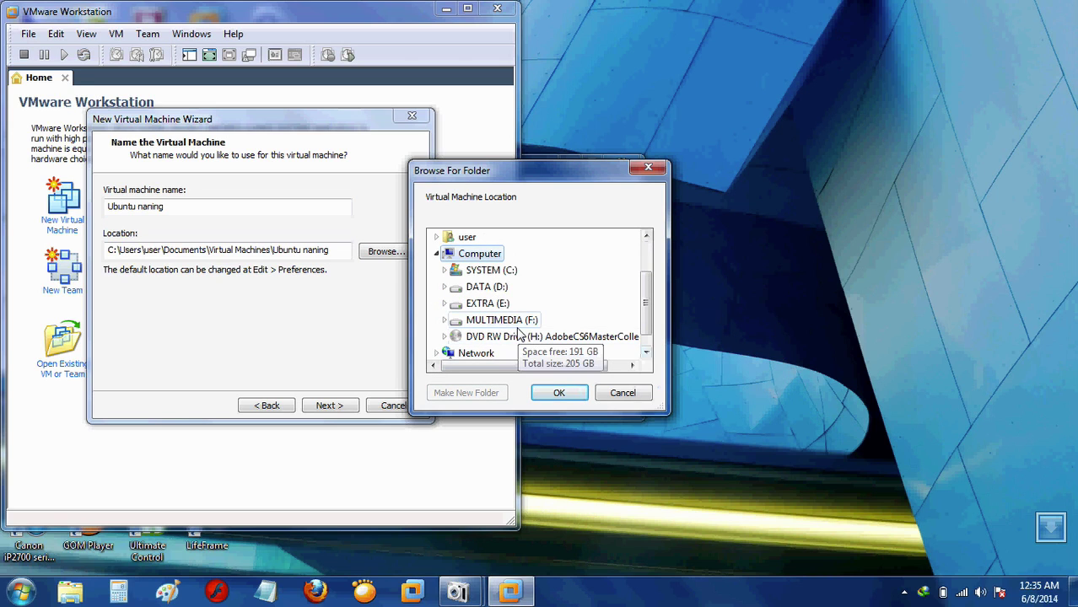
{"action": "left_click", "coordinate": [507, 322]}
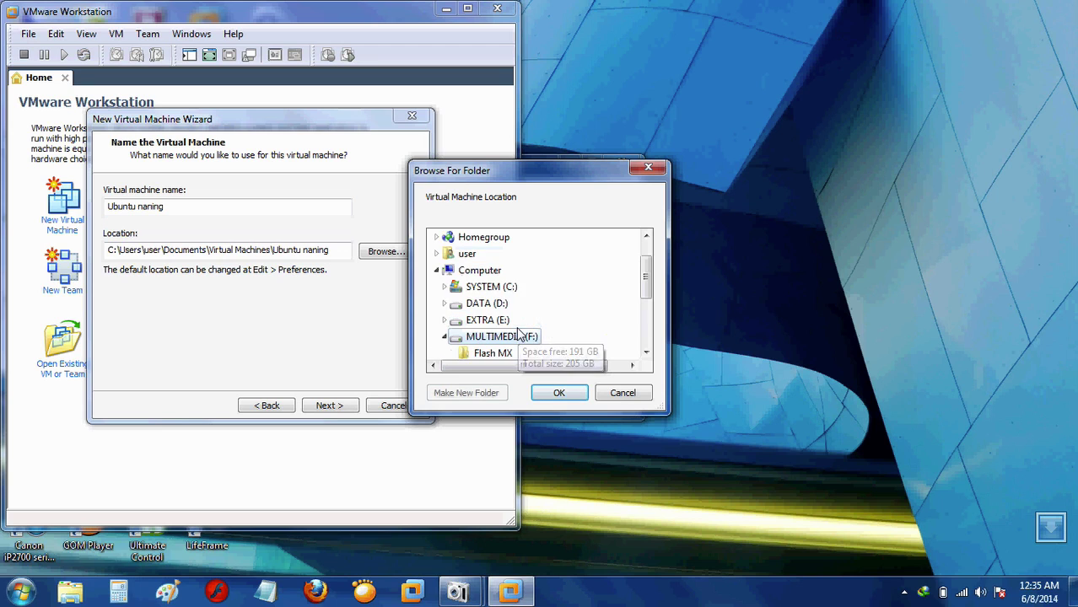
{"action": "scroll", "coordinate": [645, 354], "scroll_direction": "down", "scroll_amount": 3}
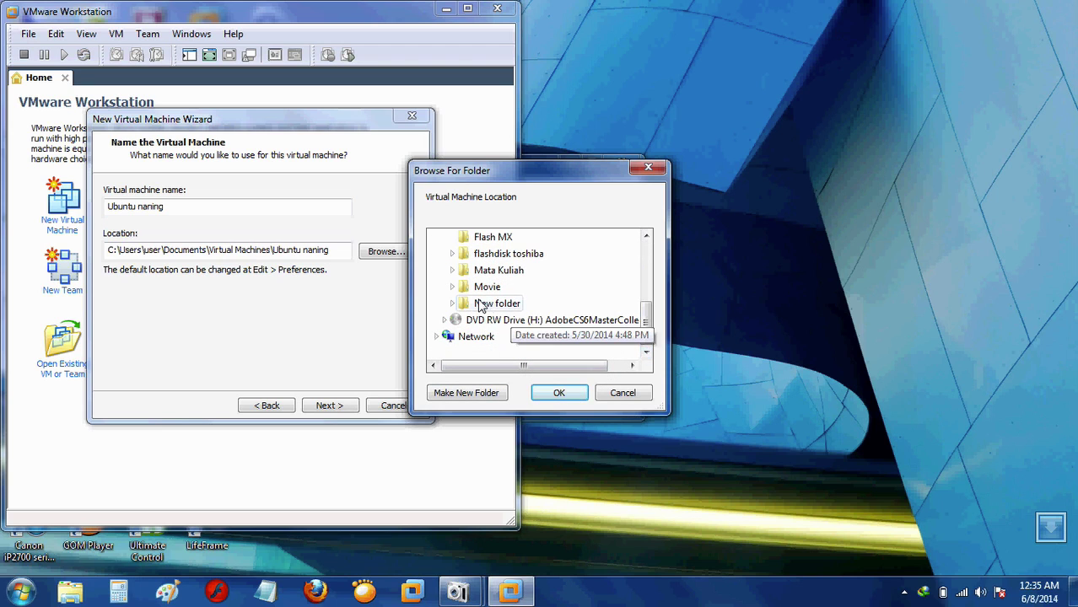
{"action": "left_click", "coordinate": [476, 305]}
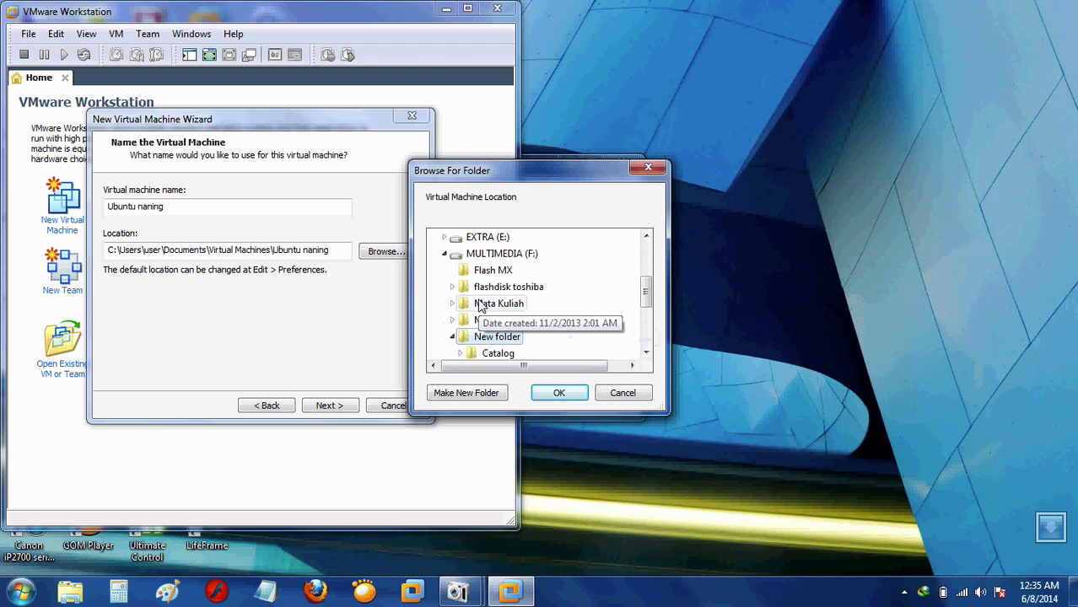
{"action": "left_click", "coordinate": [559, 396]}
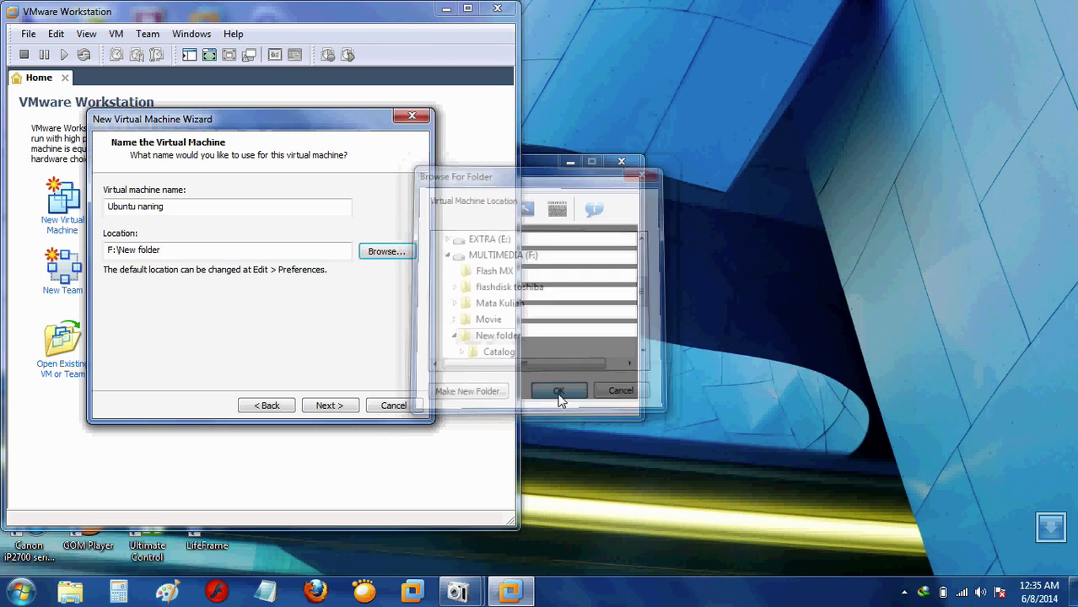
{"action": "left_click", "coordinate": [321, 407]}
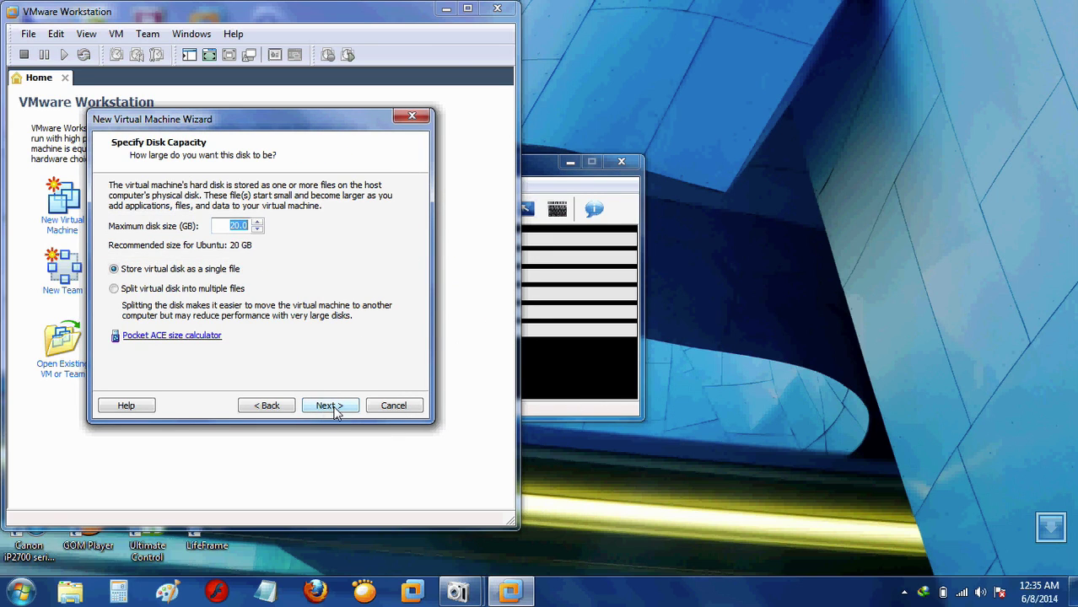
{"action": "left_click", "coordinate": [333, 407]}
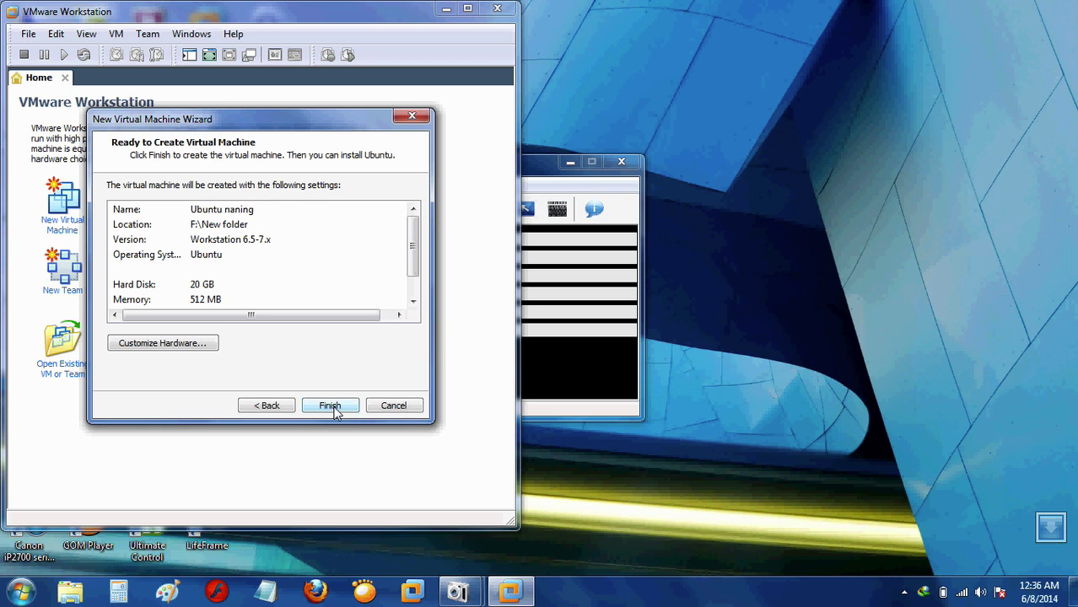
Step: Customize the hardware so the CD/DVD drive uses the ISO image ubuntu-12.04.3-desktop-i386.iso
{"action": "left_click", "coordinate": [194, 353]}
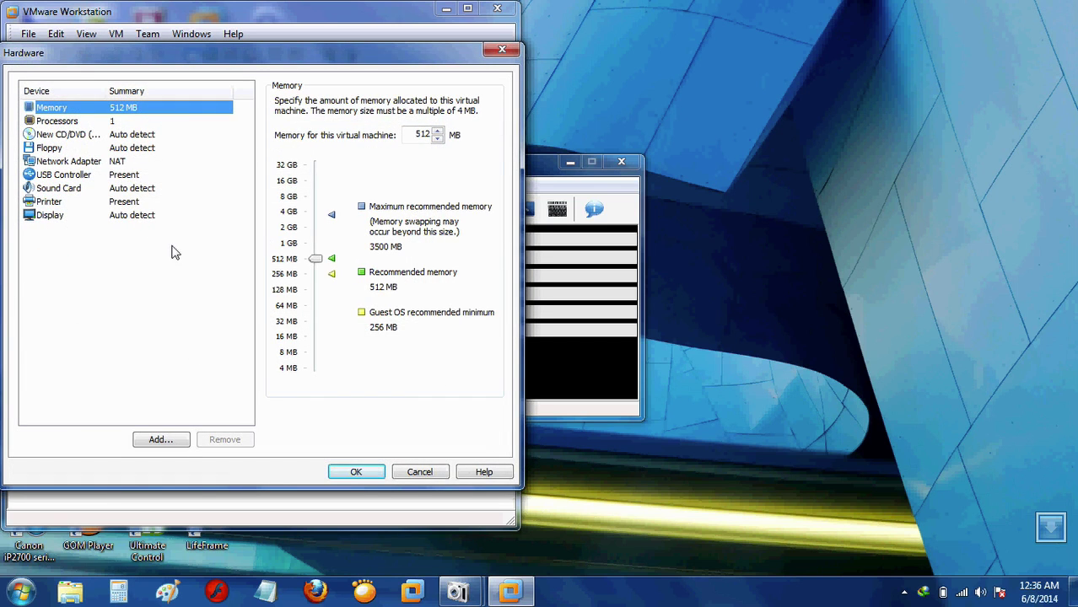
{"action": "left_click", "coordinate": [63, 139]}
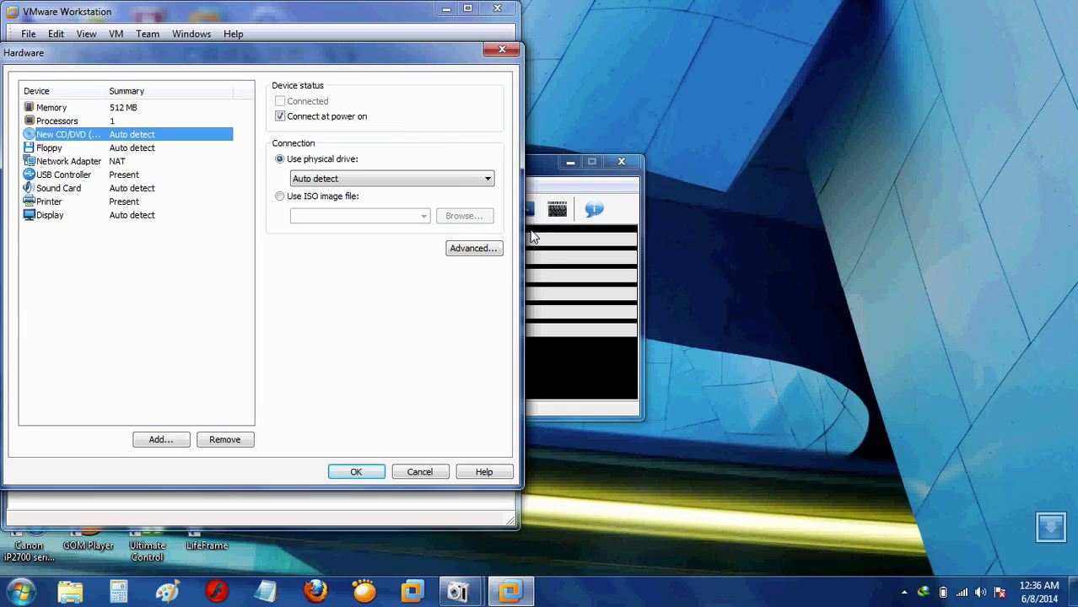
{"action": "left_click", "coordinate": [334, 197]}
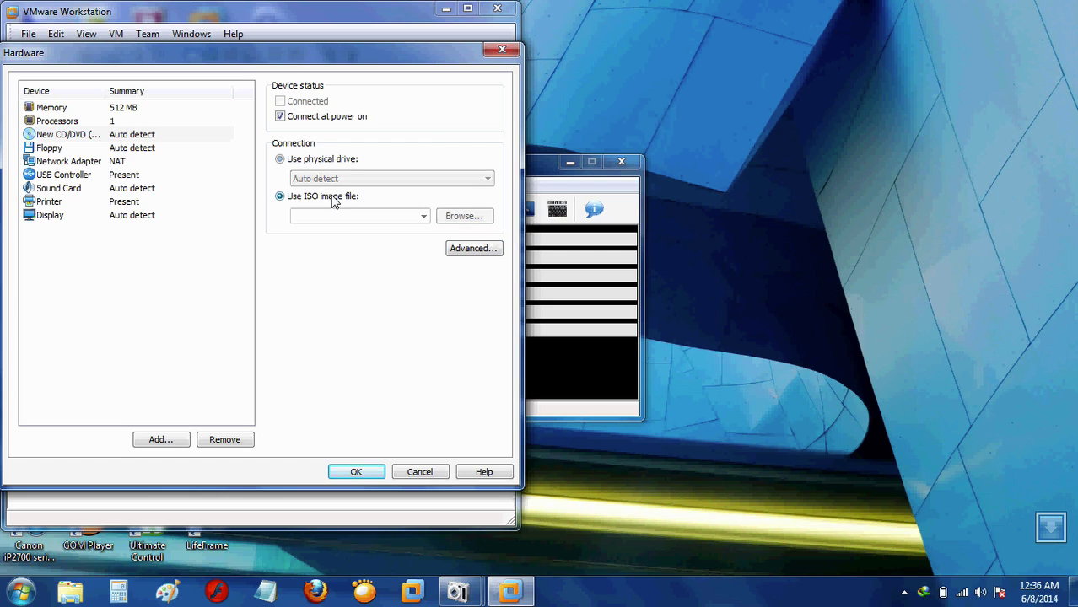
{"action": "left_click", "coordinate": [425, 216]}
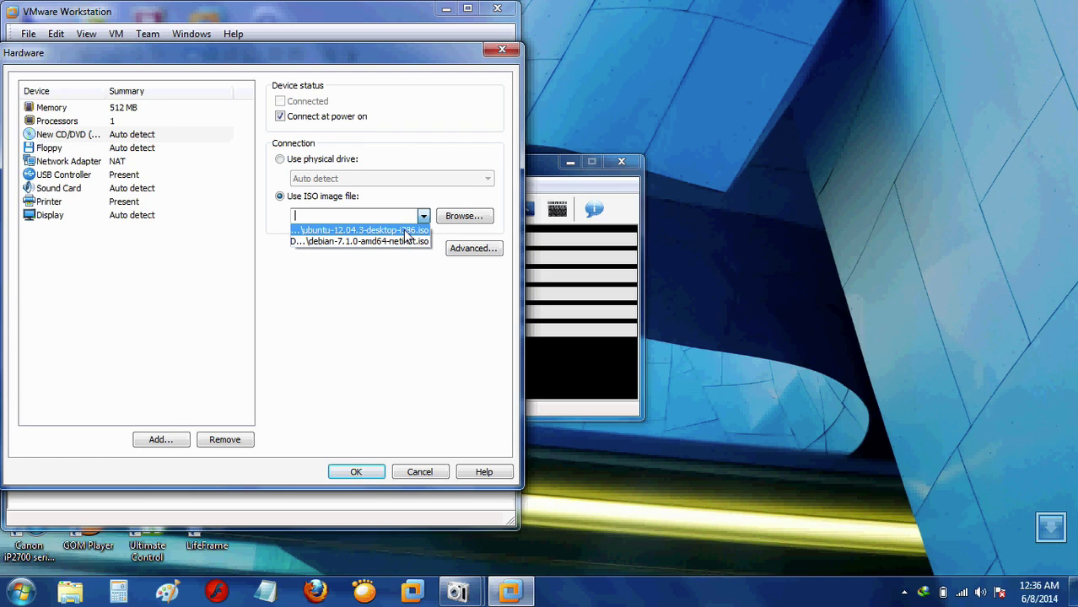
{"action": "left_click", "coordinate": [405, 232]}
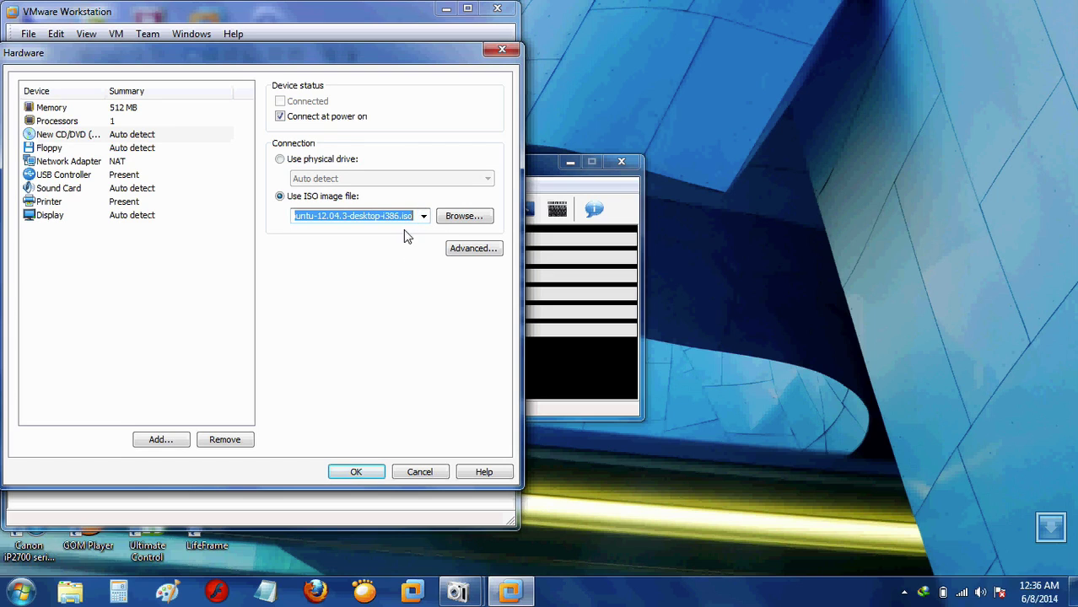
{"action": "left_click", "coordinate": [356, 472]}
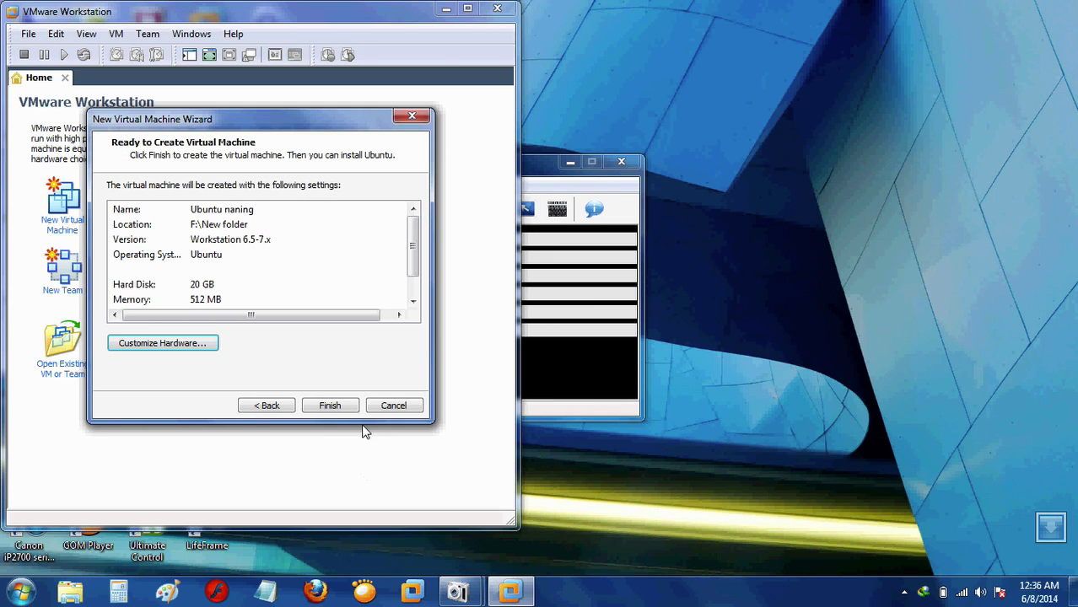
Step: Finish creating the virtual machine and power it on in a maximized window, dismissing the Internet Download Manager message
{"action": "left_click", "coordinate": [339, 406]}
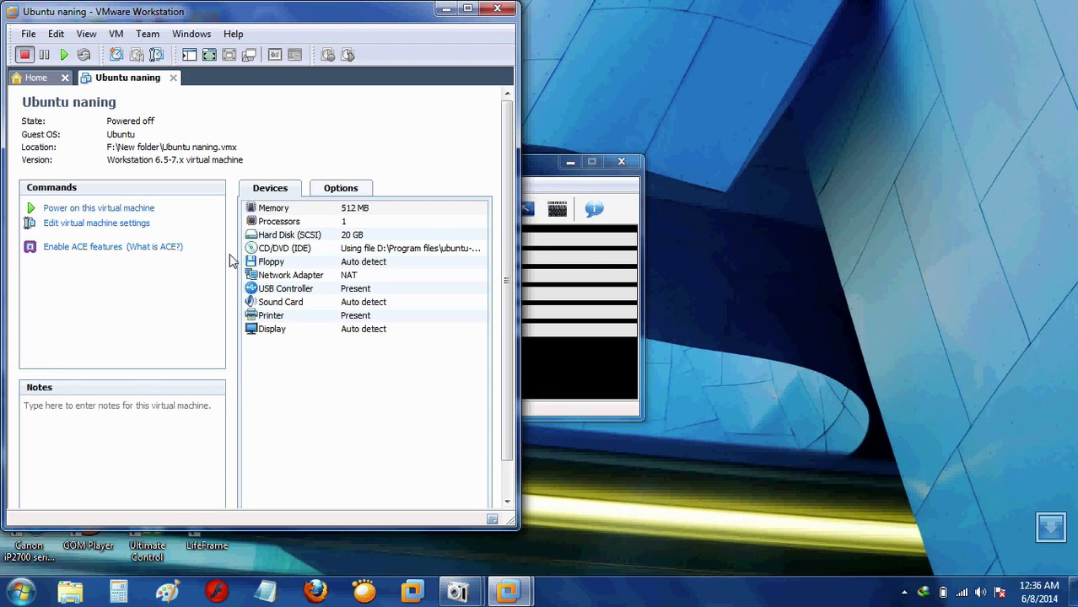
{"action": "left_click", "coordinate": [81, 211]}
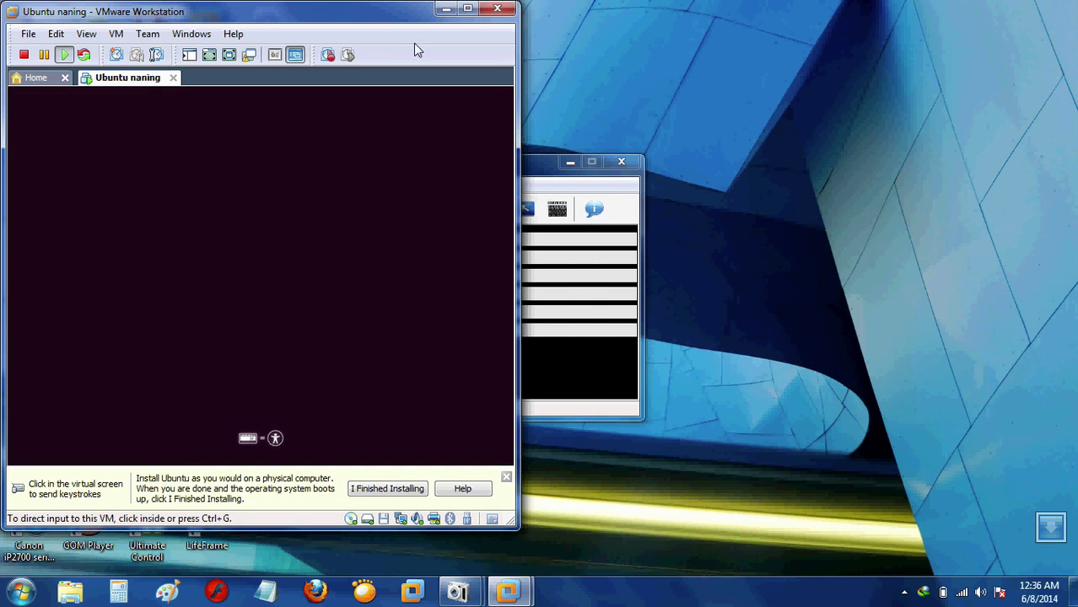
{"action": "left_click", "coordinate": [469, 9]}
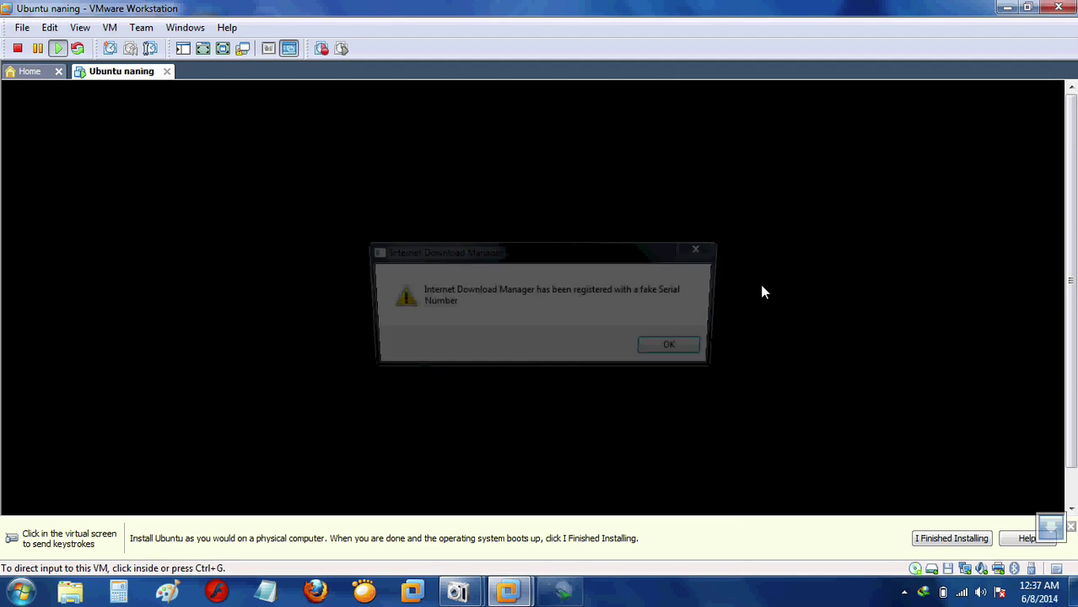
{"action": "left_click", "coordinate": [706, 249]}
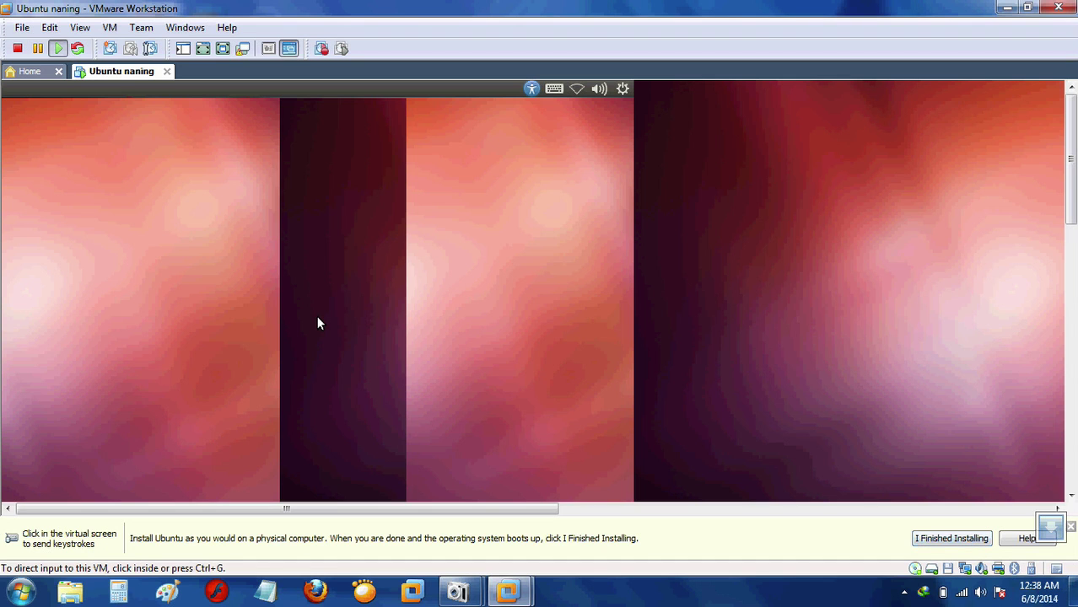
Step: Choose to install Ubuntu from the Welcome page and include the third-party software in the installation
{"action": "left_click", "coordinate": [1071, 495]}
{"action": "left_click", "coordinate": [1071, 496]}
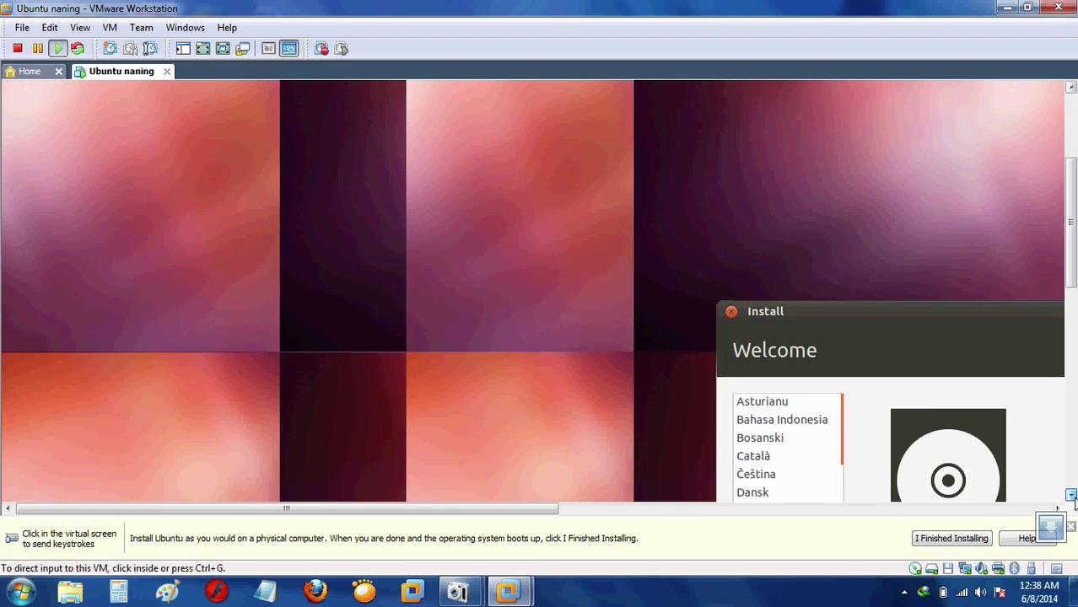
{"action": "left_click", "coordinate": [1071, 495]}
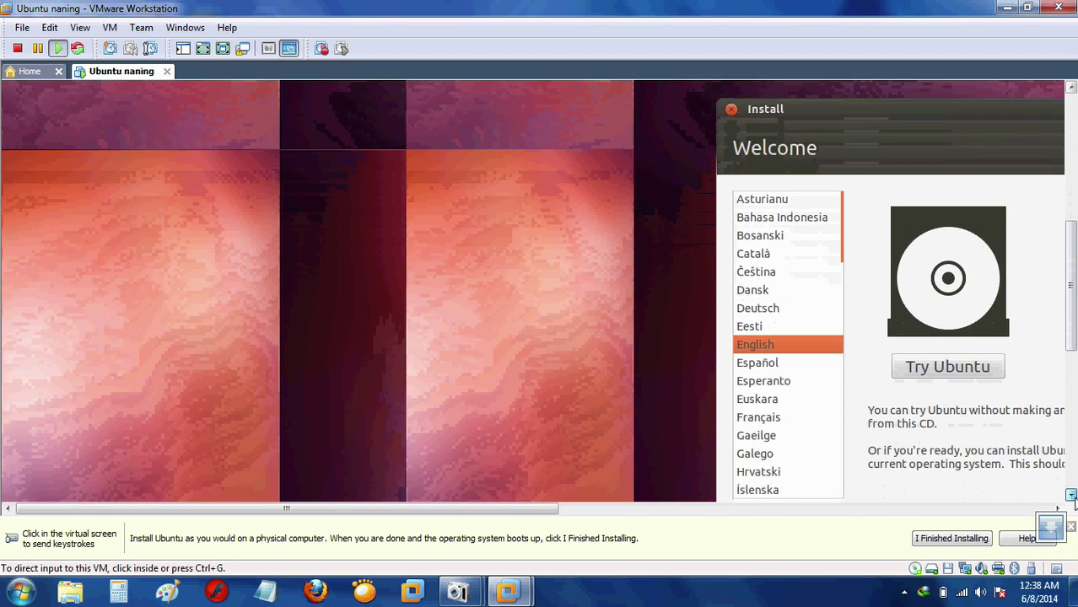
{"action": "left_click", "coordinate": [1070, 495]}
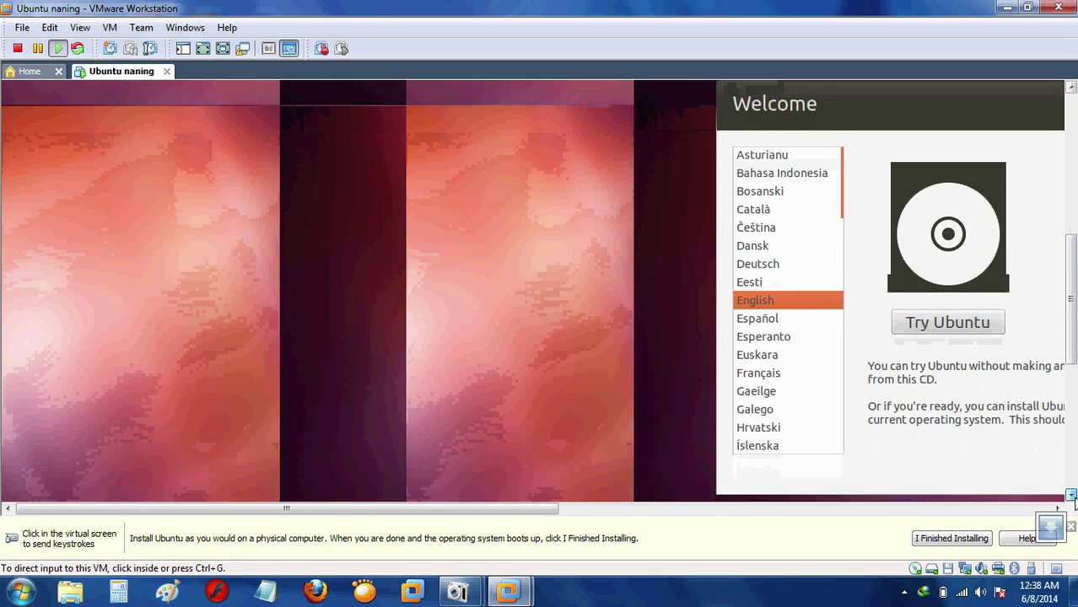
{"action": "left_click", "coordinate": [1059, 510]}
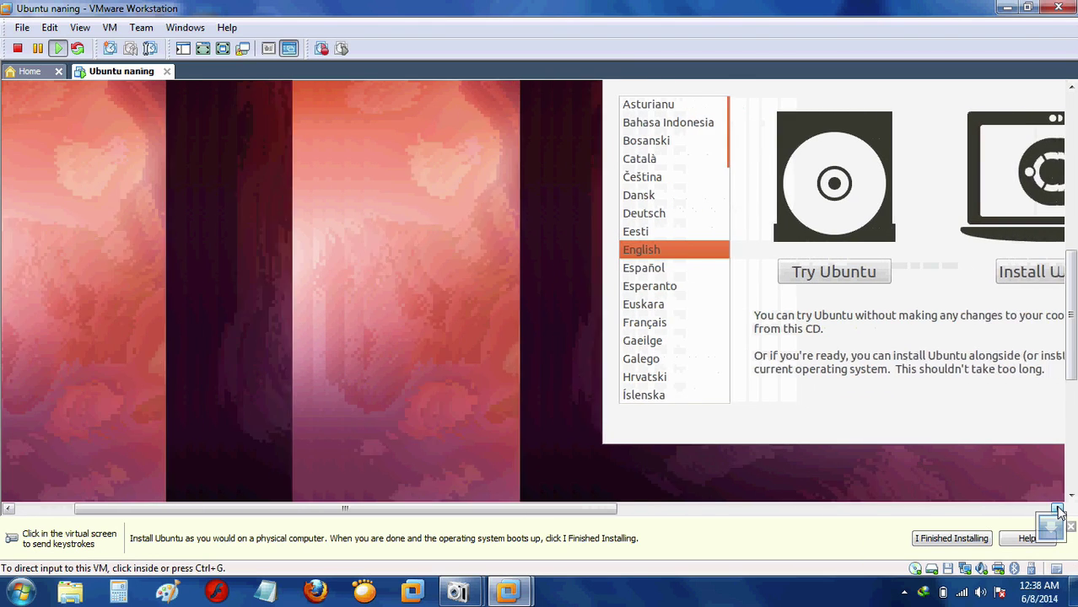
{"action": "left_click", "coordinate": [1059, 510]}
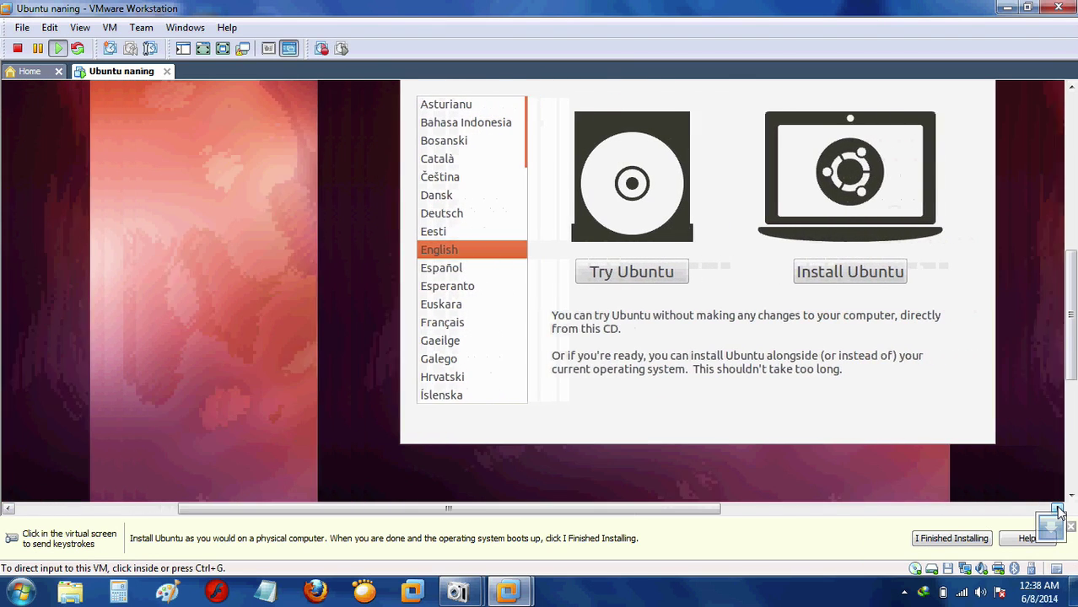
{"action": "left_click", "coordinate": [1059, 510]}
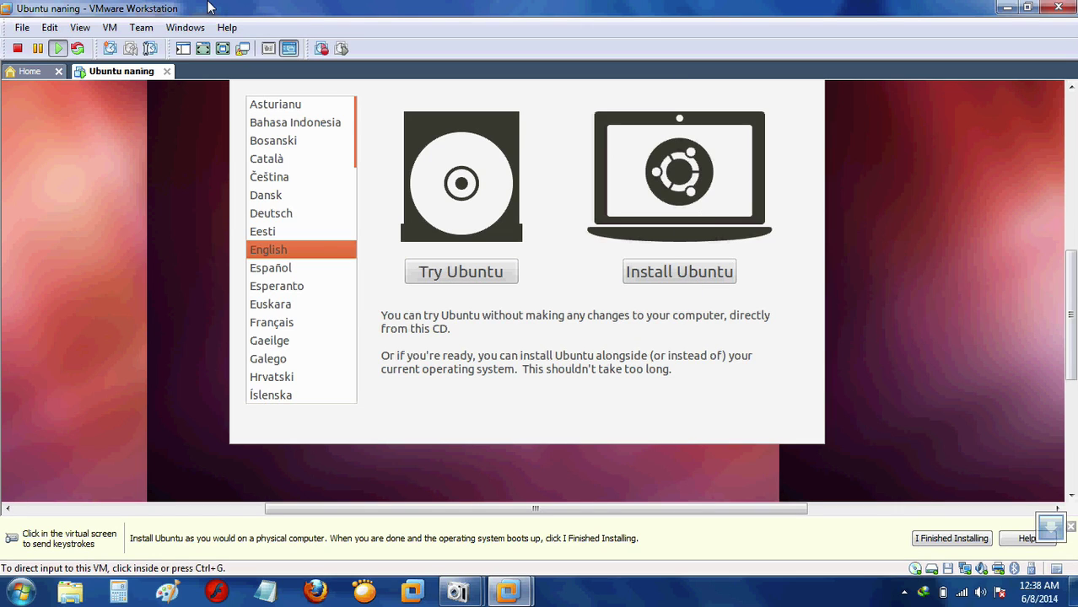
{"action": "left_click", "coordinate": [394, 154]}
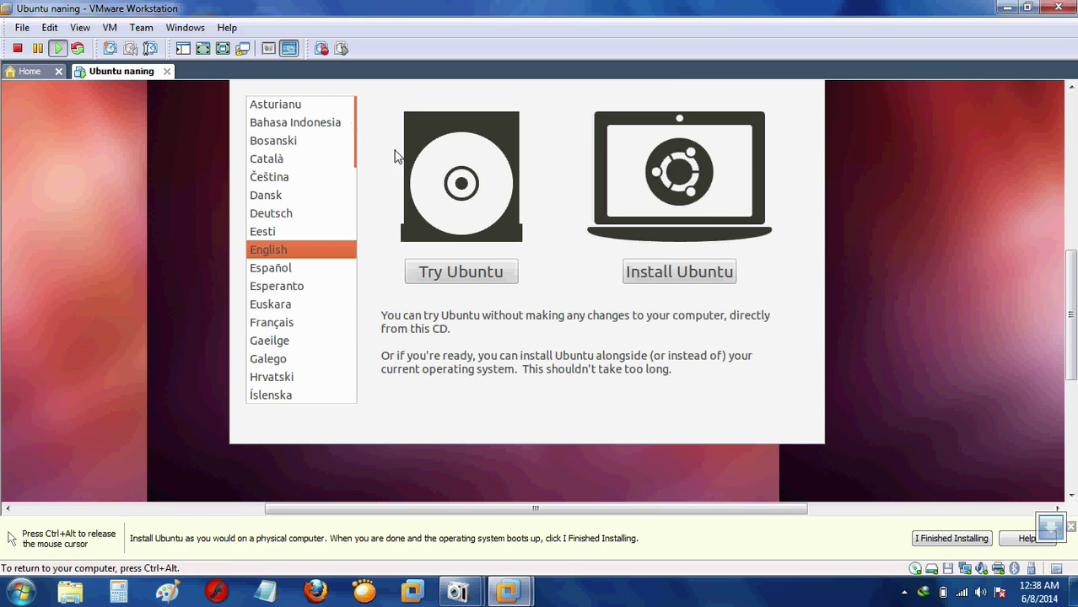
{"action": "left_click", "coordinate": [684, 278]}
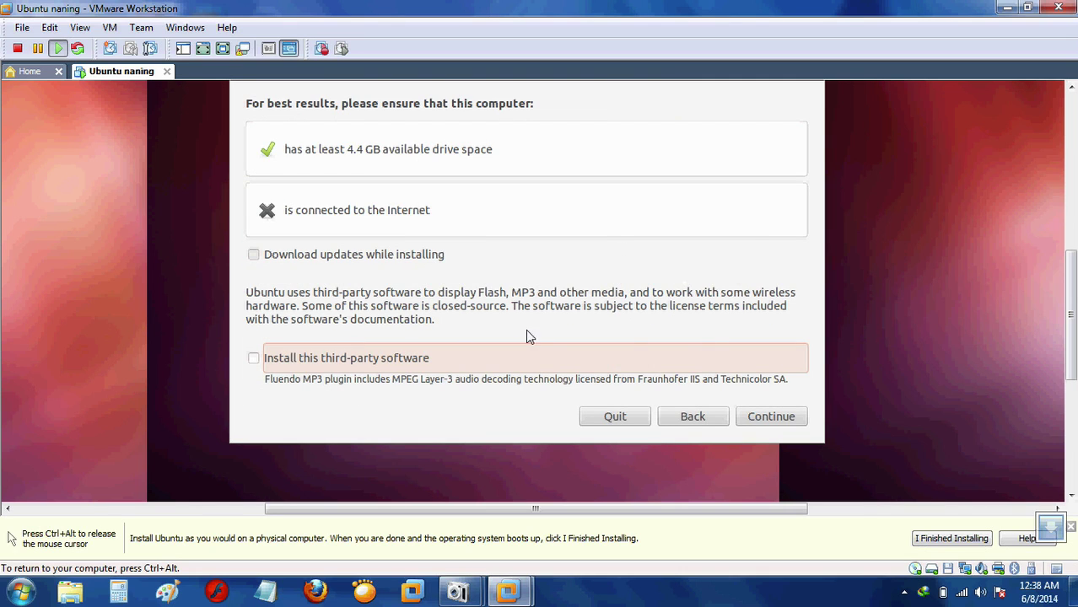
{"action": "left_click", "coordinate": [256, 361]}
{"action": "left_click", "coordinate": [764, 426]}
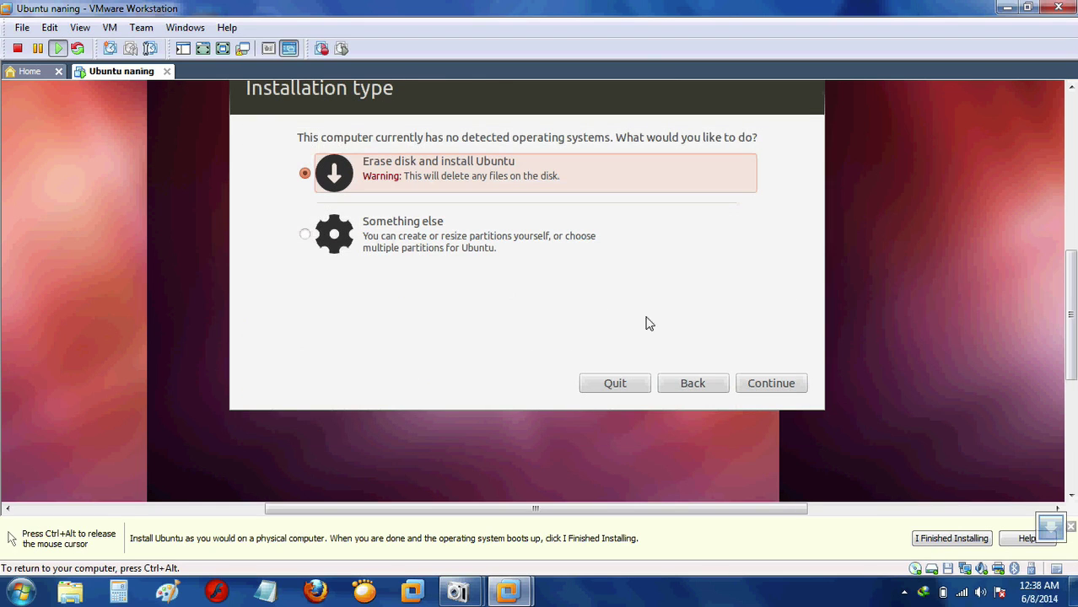
Step: Choose the "Something else" installation type and create a new empty partition table on /dev/sda
{"action": "left_click", "coordinate": [305, 235]}
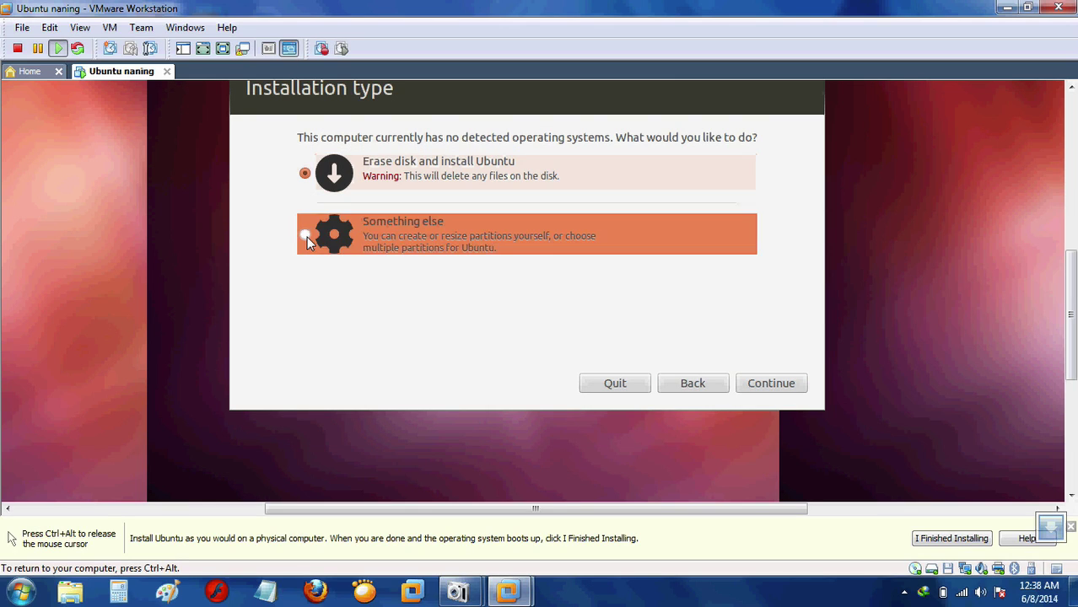
{"action": "left_click", "coordinate": [759, 391]}
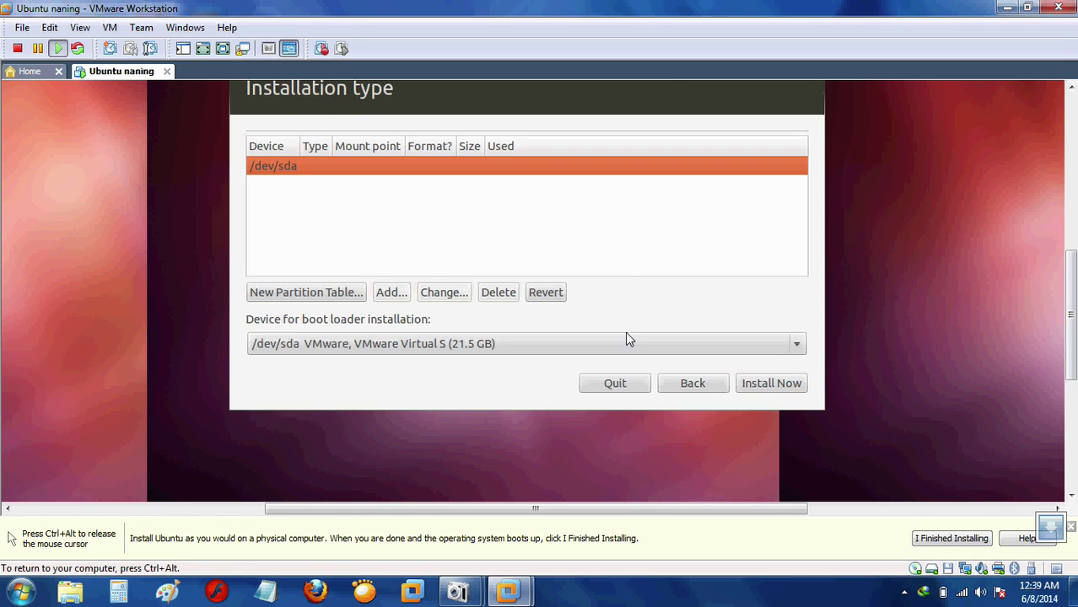
{"action": "left_click", "coordinate": [351, 301]}
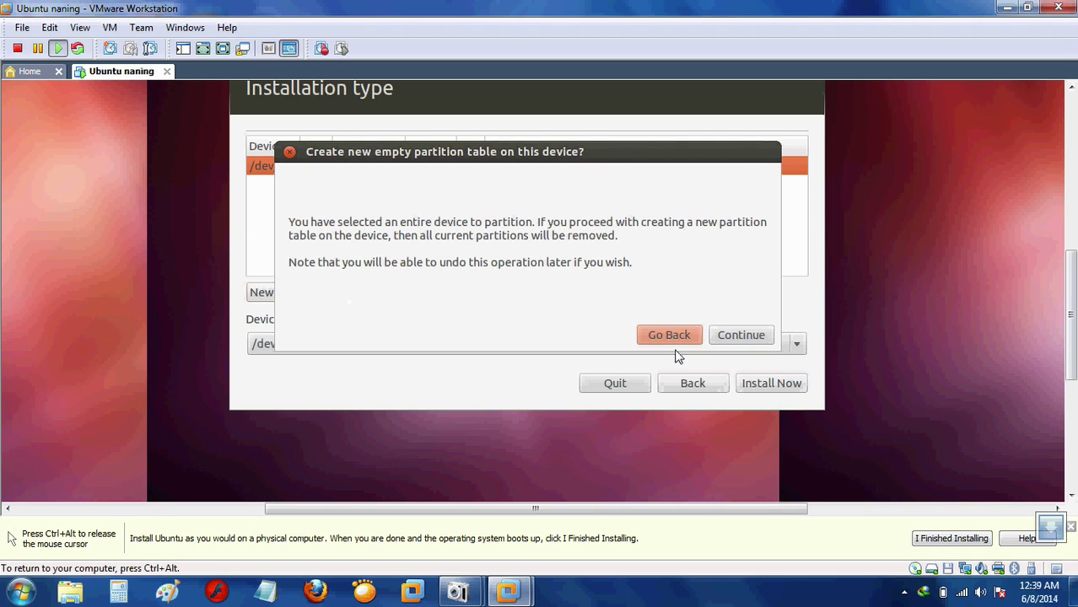
{"action": "left_click", "coordinate": [742, 337]}
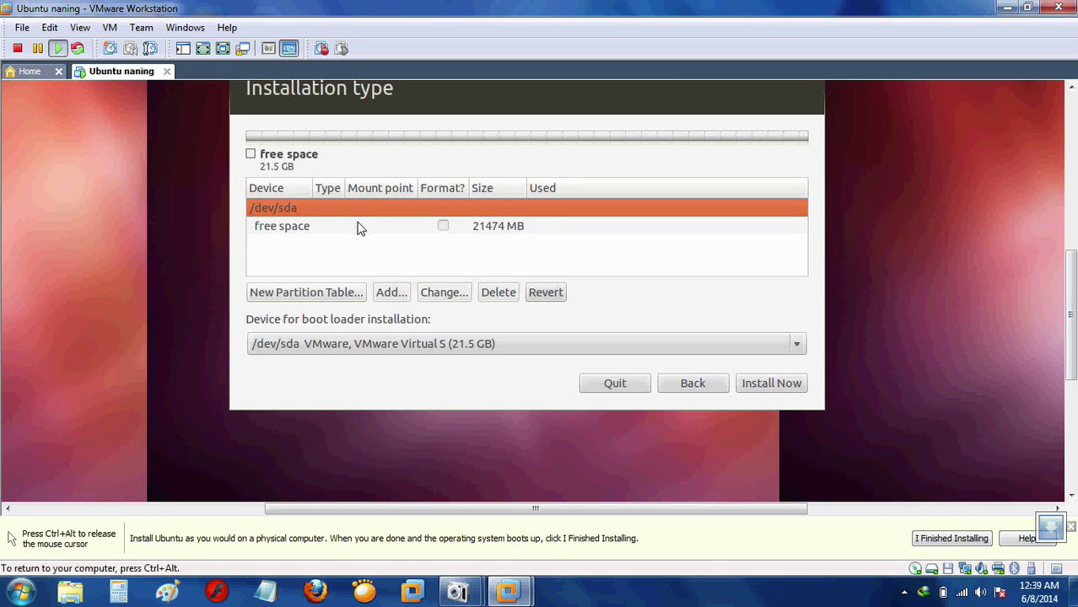
Step: Add a 4000 MB primary partition in the free space as Ext4 journaling file system with mount point /
{"action": "left_click", "coordinate": [301, 226]}
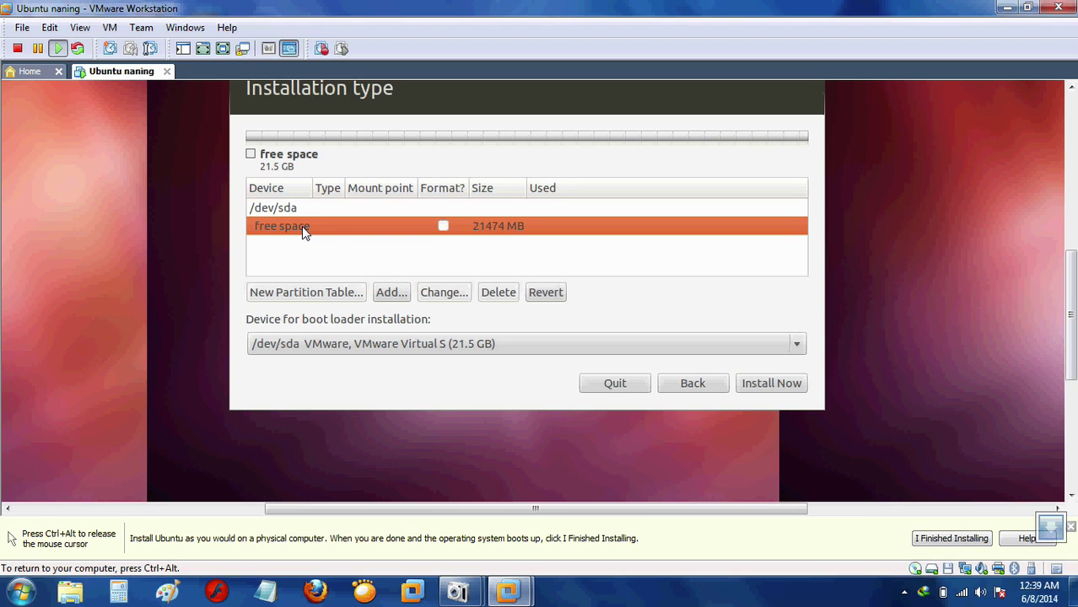
{"action": "left_click", "coordinate": [393, 294]}
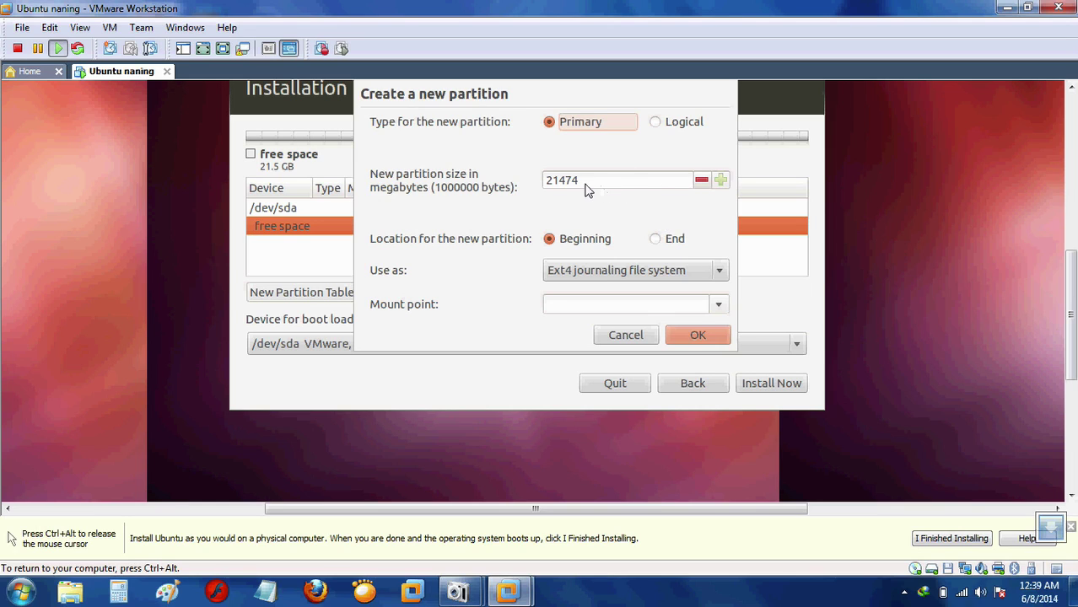
{"action": "left_click_drag", "start_coordinate": [588, 190], "coordinate": [543, 189]}
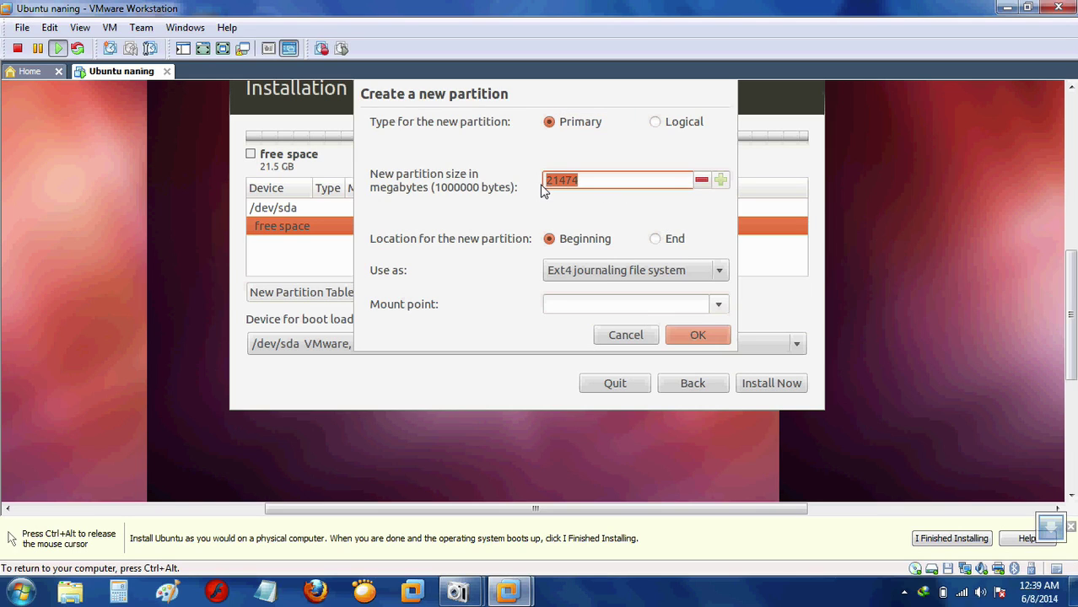
{"action": "type", "text": "4000"}
{"action": "left_click", "coordinate": [720, 271]}
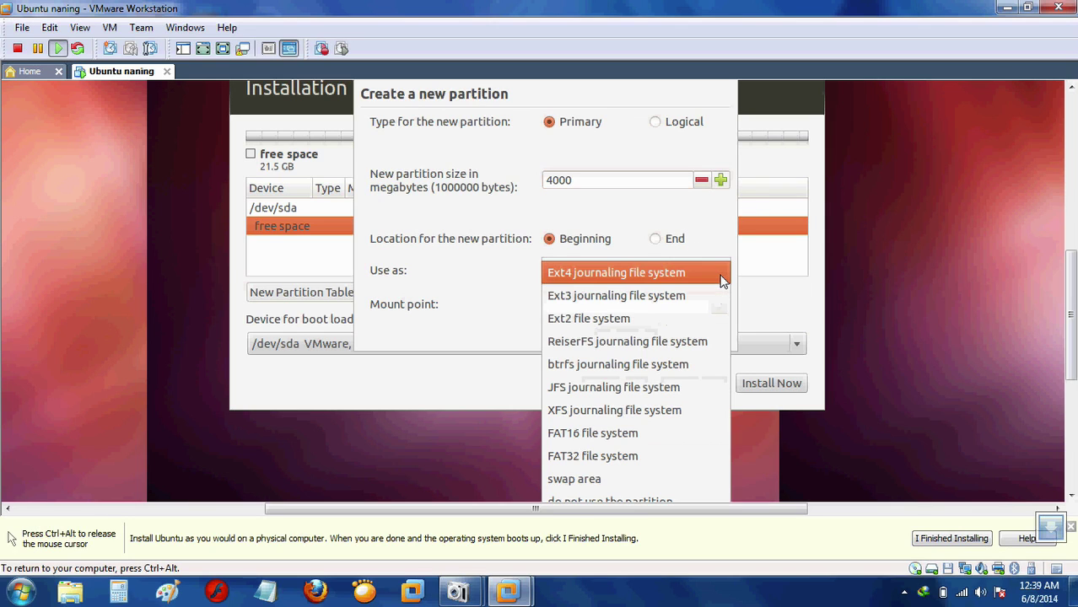
{"action": "left_click", "coordinate": [722, 276]}
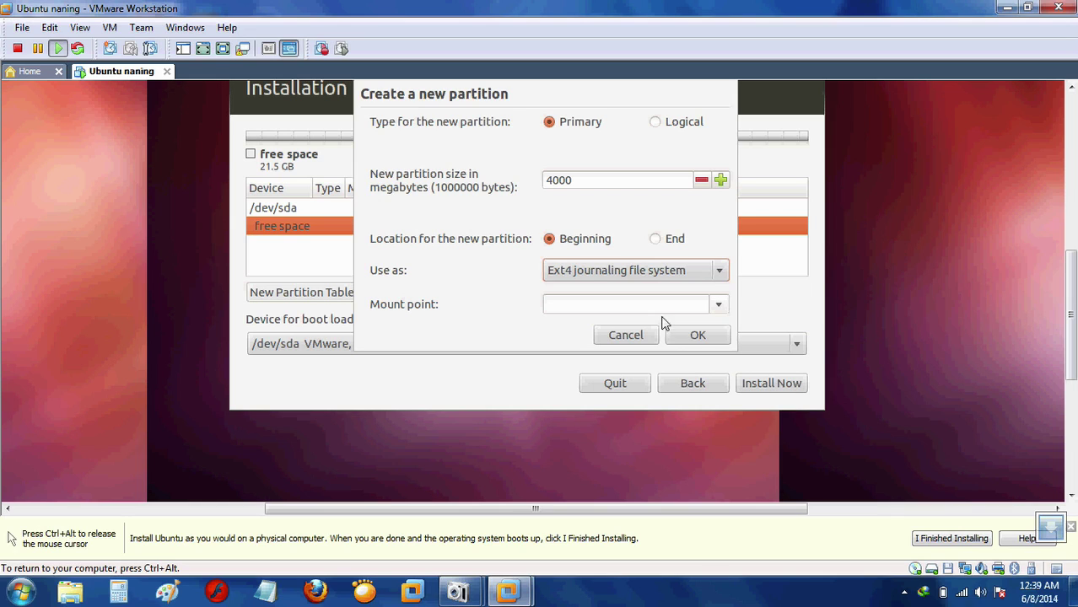
{"action": "left_click", "coordinate": [719, 308]}
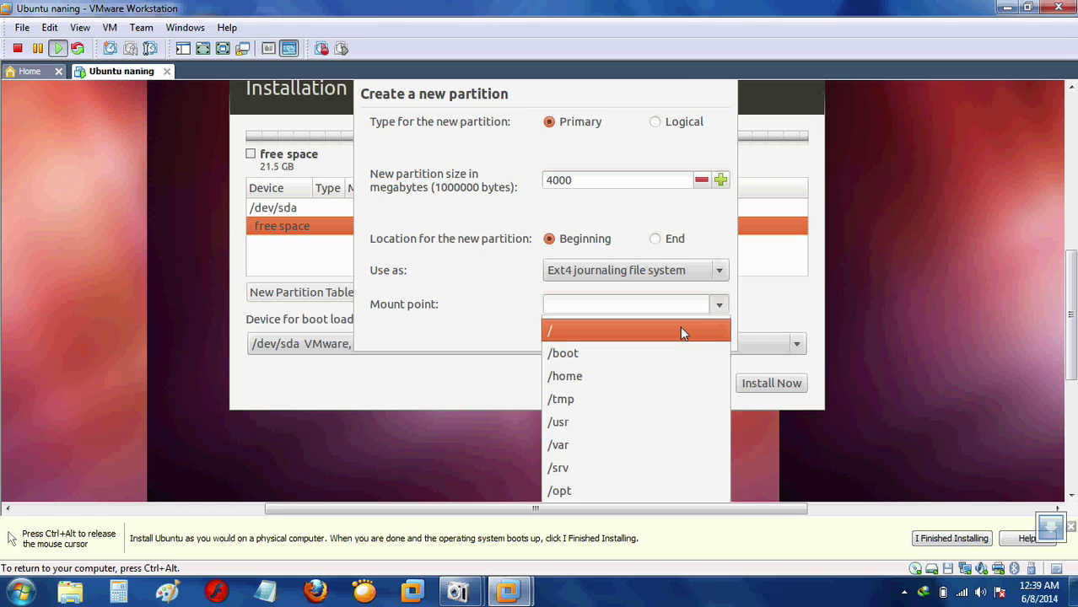
{"action": "left_click", "coordinate": [682, 331]}
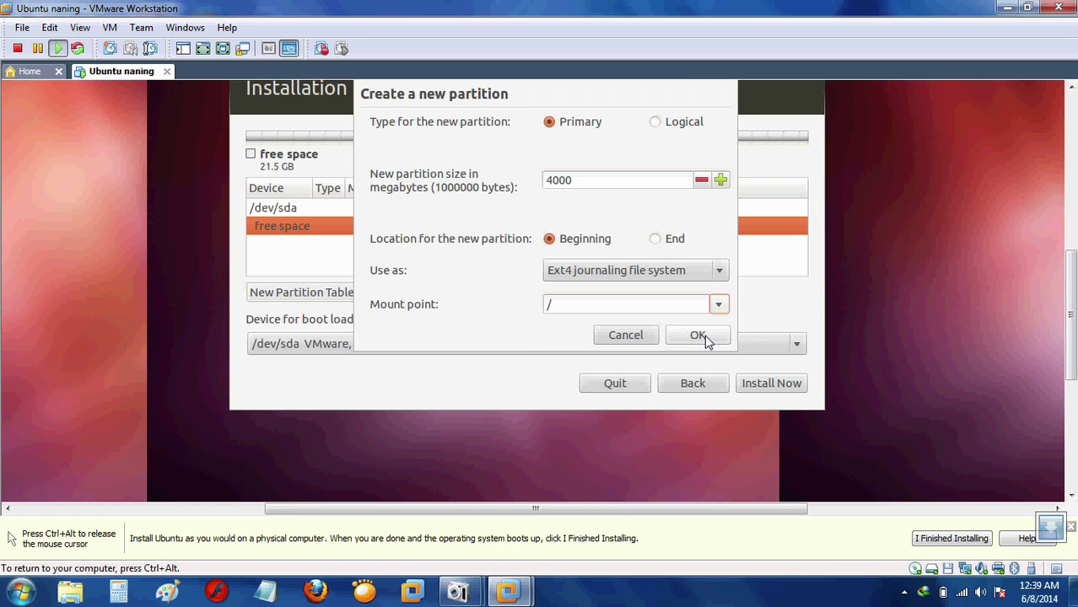
{"action": "left_click", "coordinate": [698, 336]}
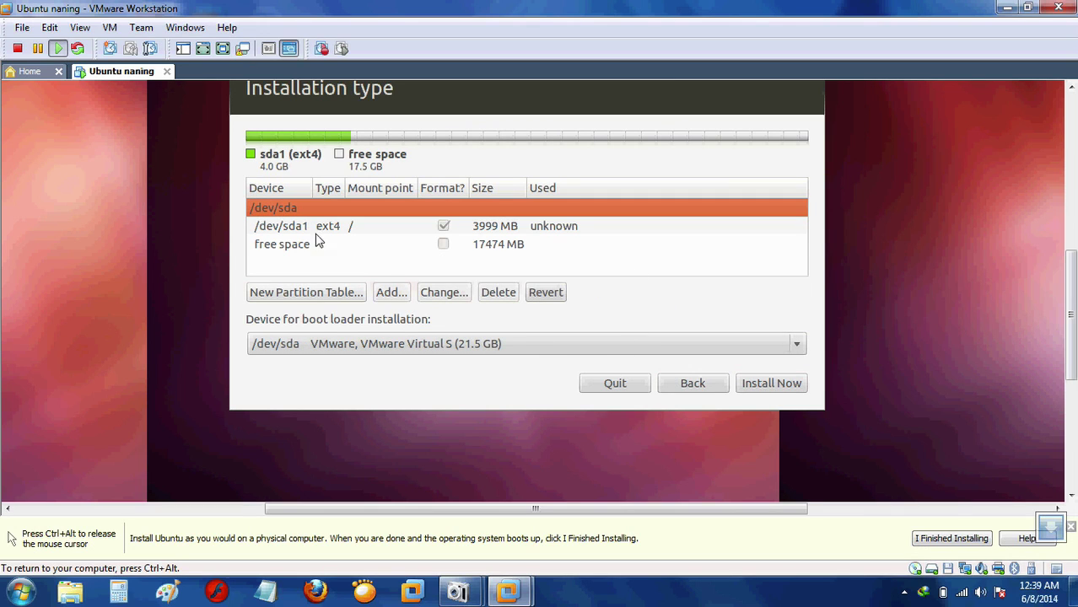
Step: Add a 512 MB logical partition in the remaining free space and use it as swap area
{"action": "left_click", "coordinate": [300, 250]}
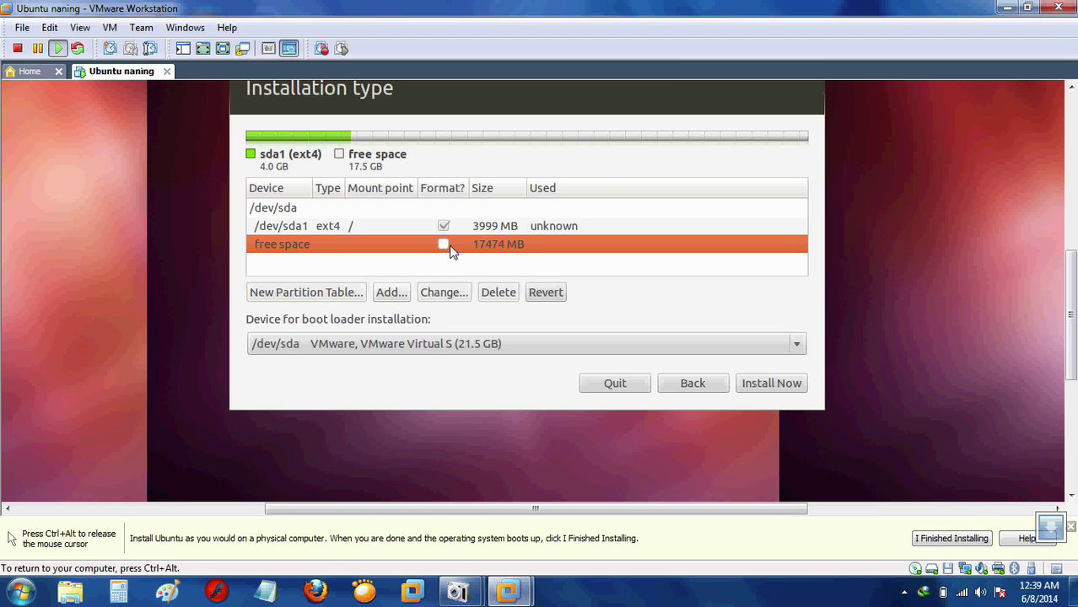
{"action": "left_click", "coordinate": [391, 292]}
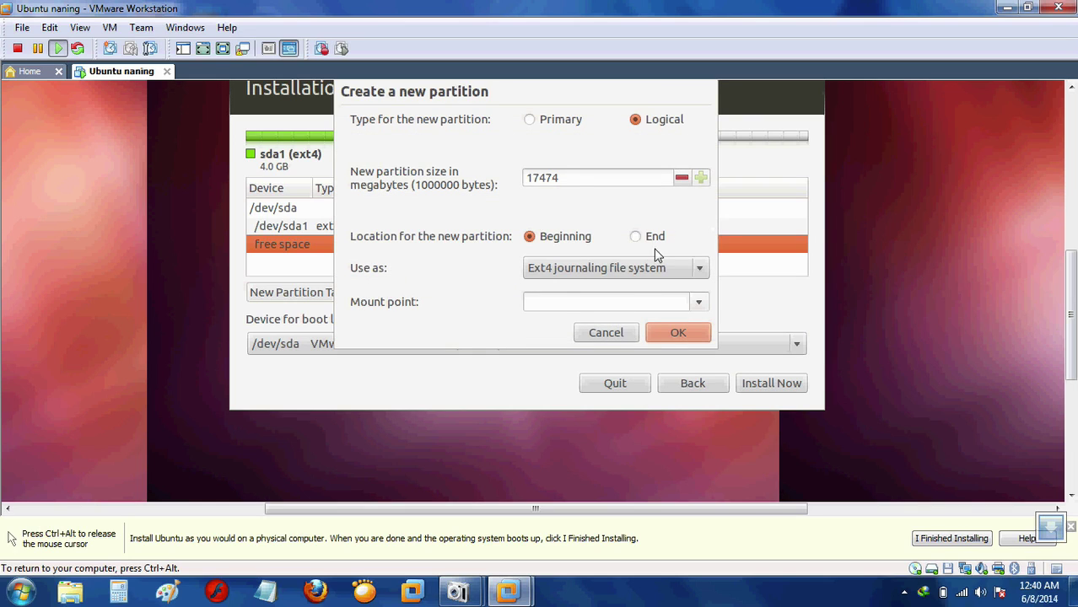
{"action": "left_click", "coordinate": [565, 176]}
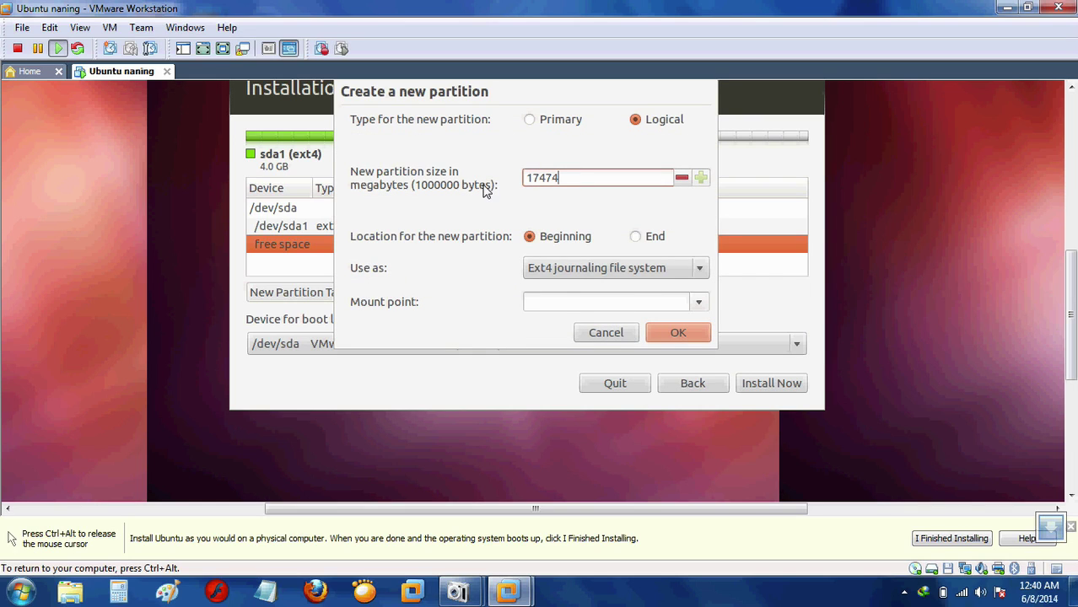
{"action": "key", "text": "BackSpace"}
{"action": "key", "text": "BackSpace"}
{"action": "key", "text": "BackSpace"}
{"action": "key", "text": "BackSpace"}
{"action": "key", "text": "BackSpace"}
{"action": "type", "text": "512"}
{"action": "left_click", "coordinate": [706, 272]}
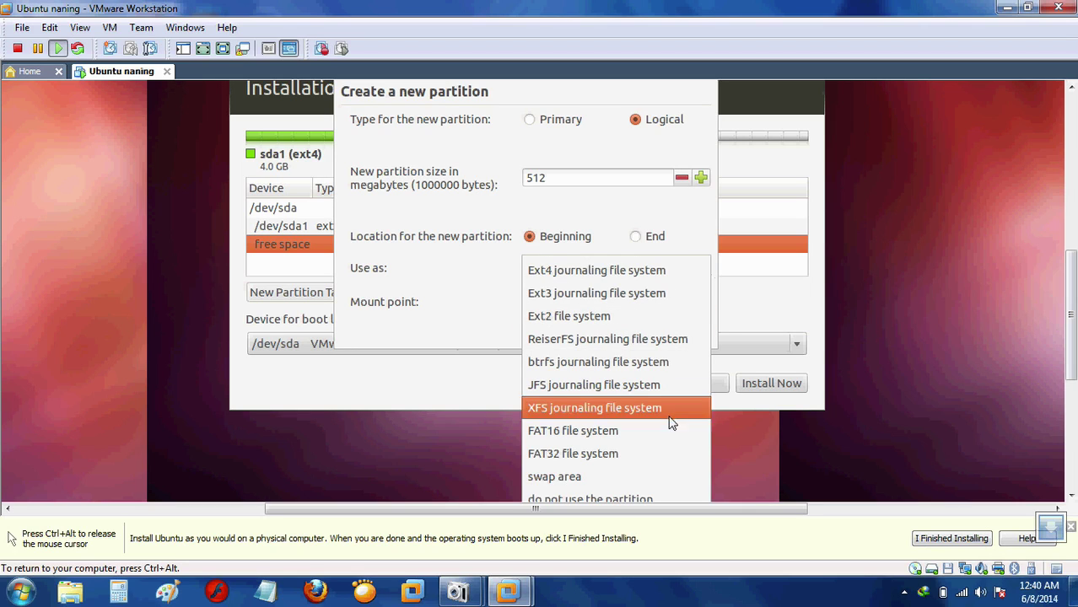
{"action": "left_click", "coordinate": [624, 479]}
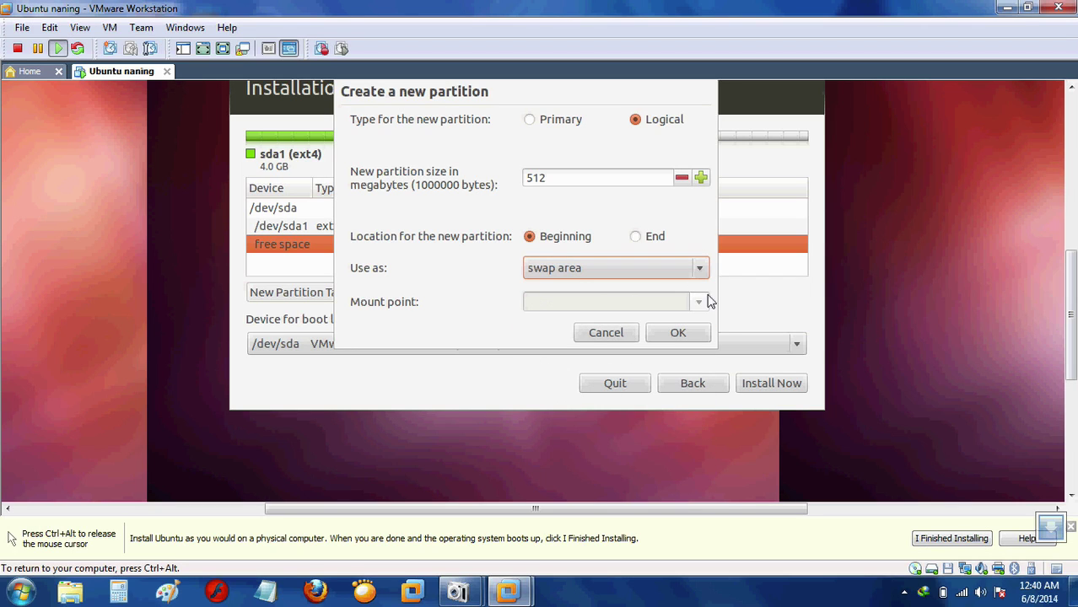
{"action": "left_click", "coordinate": [680, 333]}
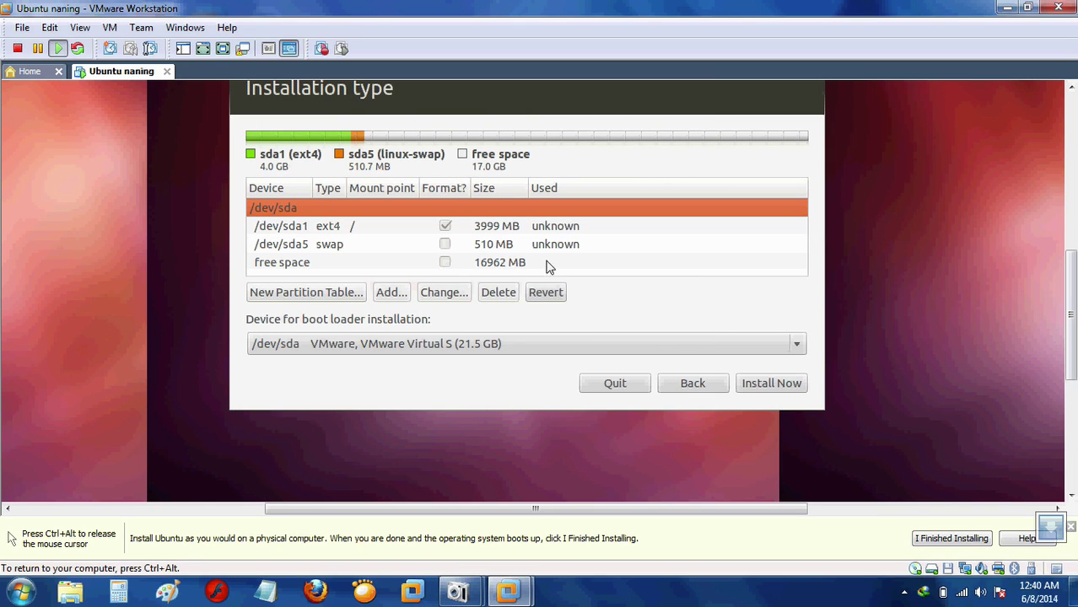
Step: Add a logical Ext4 partition mounted at /home using all remaining free space, dismissing the Internet Download Manager message
{"action": "left_click", "coordinate": [300, 264]}
{"action": "left_click", "coordinate": [389, 293]}
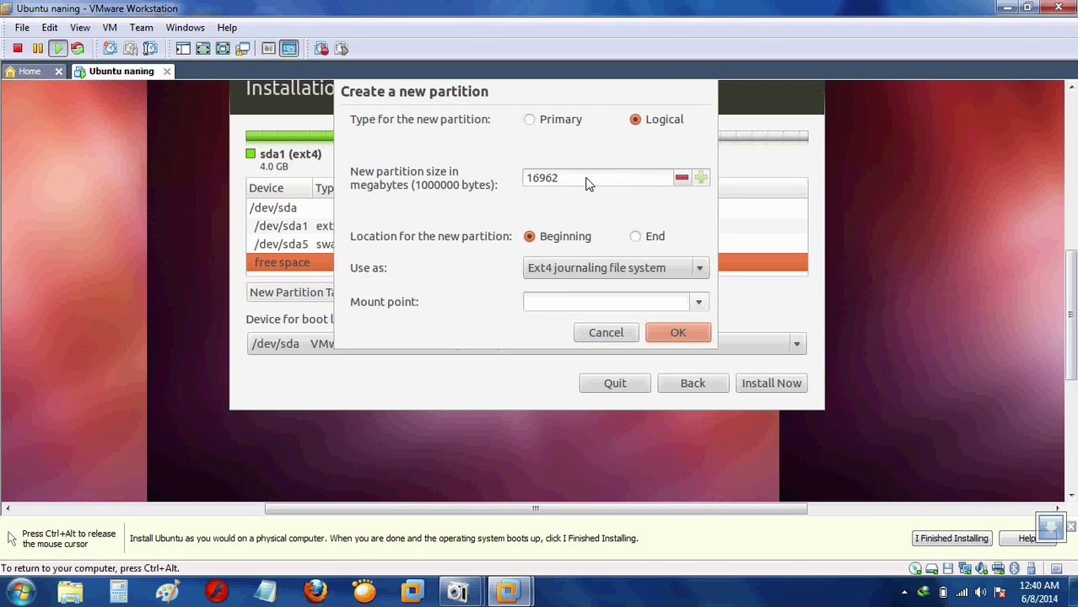
{"action": "left_click", "coordinate": [699, 304]}
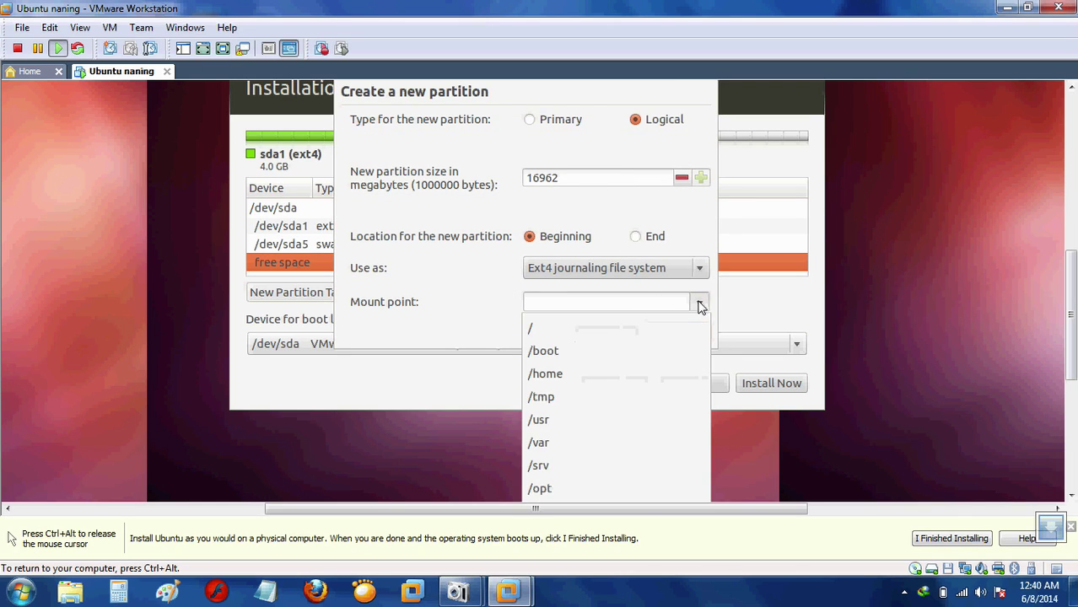
{"action": "left_click", "coordinate": [649, 379]}
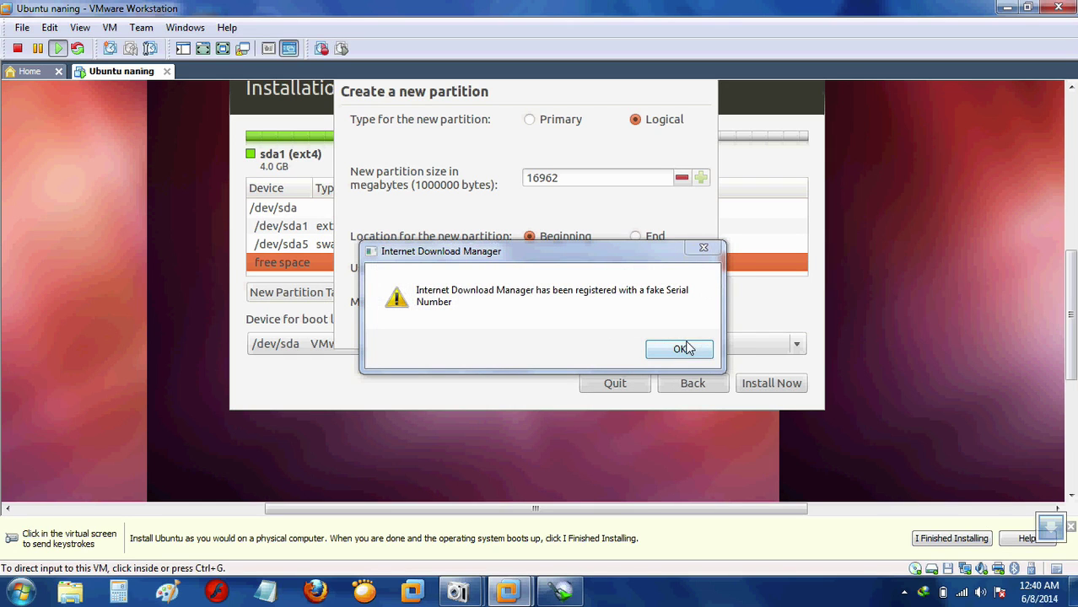
{"action": "left_click", "coordinate": [704, 249]}
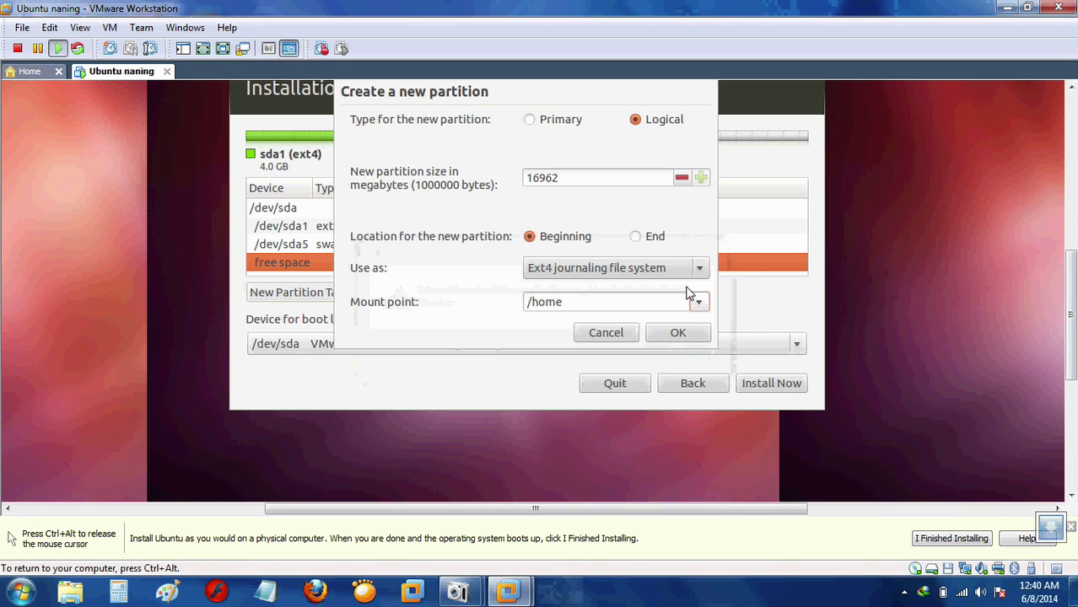
{"action": "left_click", "coordinate": [690, 337]}
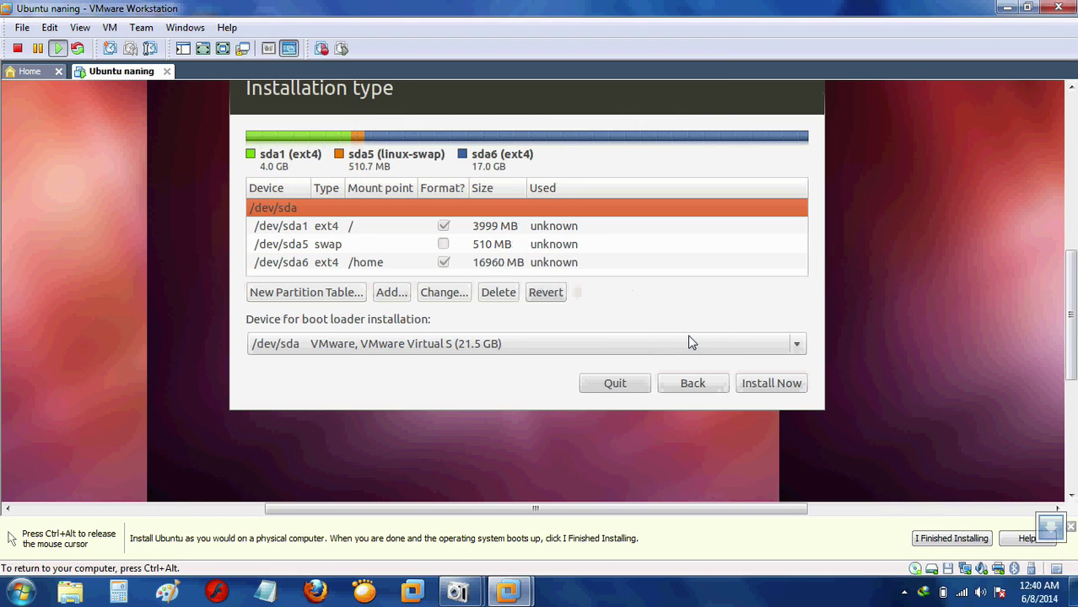
Step: Start installing Ubuntu with these partitions and dismiss the Internet Download Manager messages while files are copied
{"action": "left_click", "coordinate": [775, 387]}
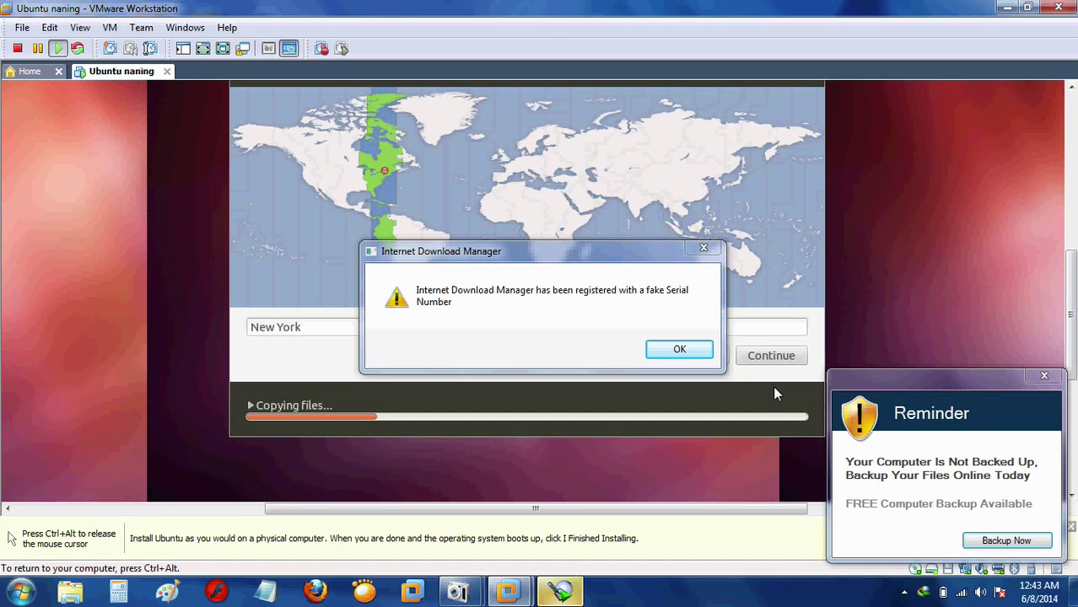
{"action": "left_click", "coordinate": [704, 245]}
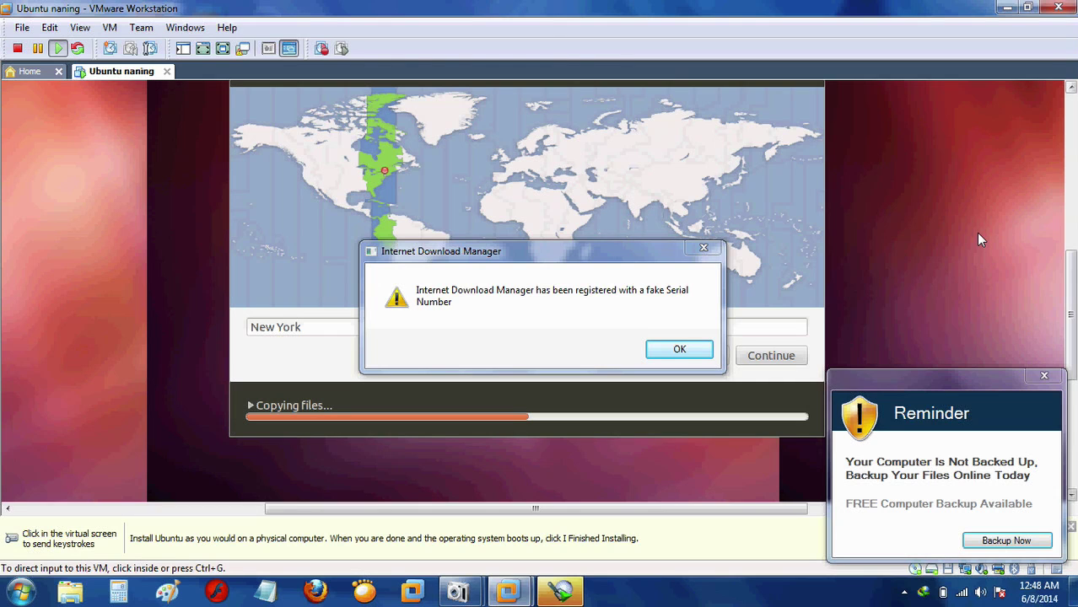
{"action": "left_click", "coordinate": [707, 252]}
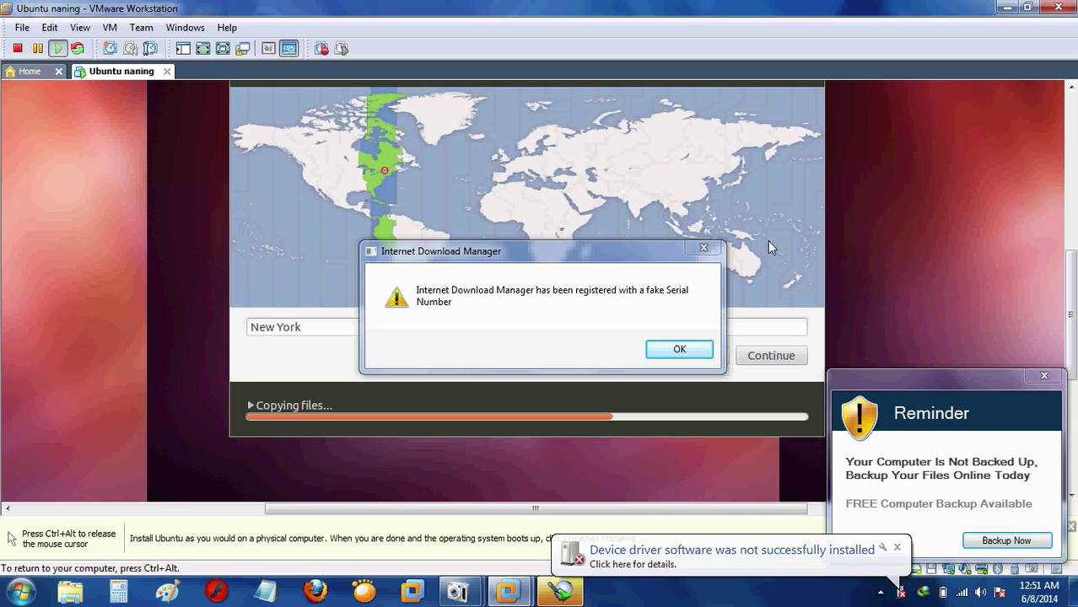
Step: Dismiss the Internet Download Manager messages, the driver installation notification and the backup reminder while the installer copies files
{"action": "left_click", "coordinate": [700, 253]}
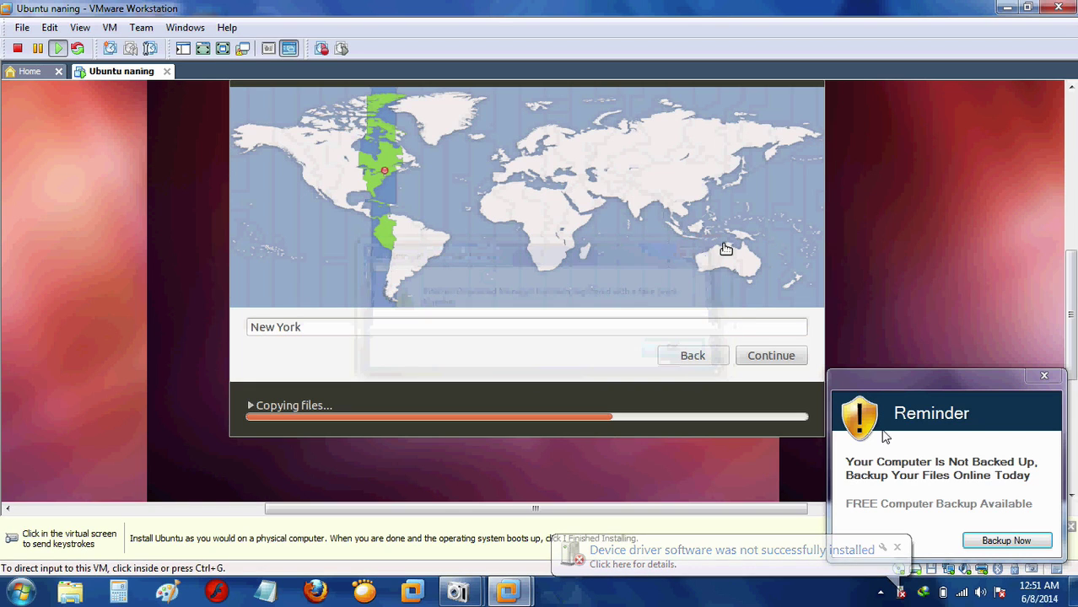
{"action": "left_click", "coordinate": [896, 550]}
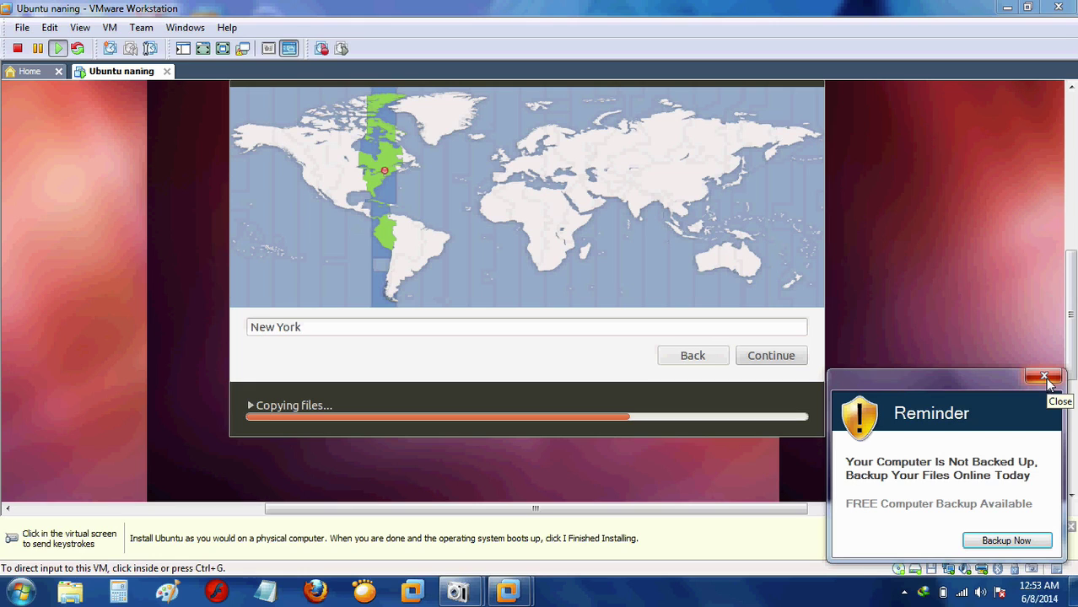
{"action": "left_click", "coordinate": [1045, 377]}
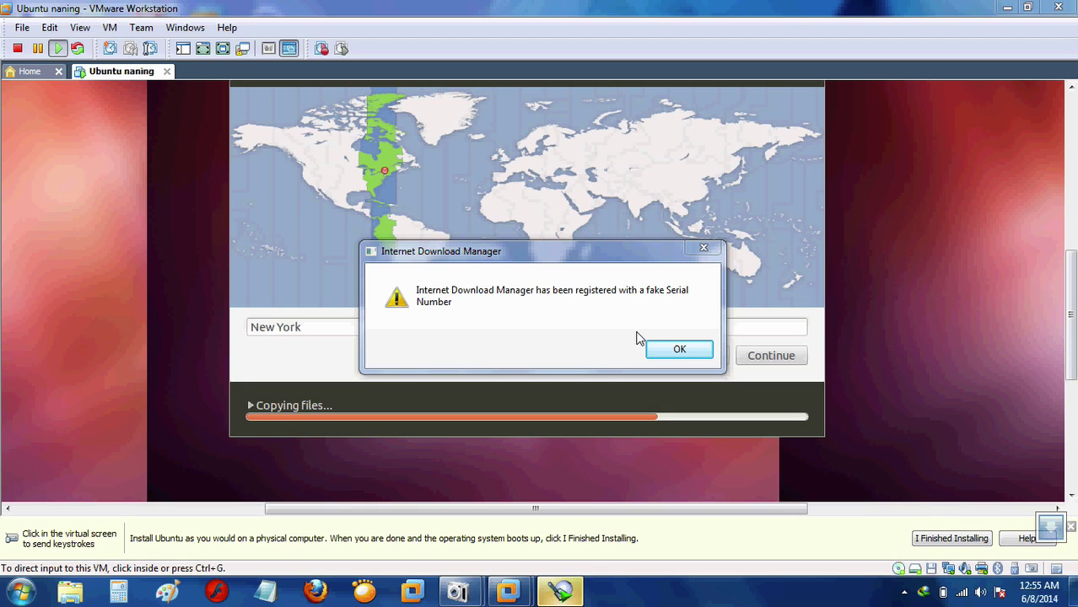
{"action": "left_click", "coordinate": [704, 248]}
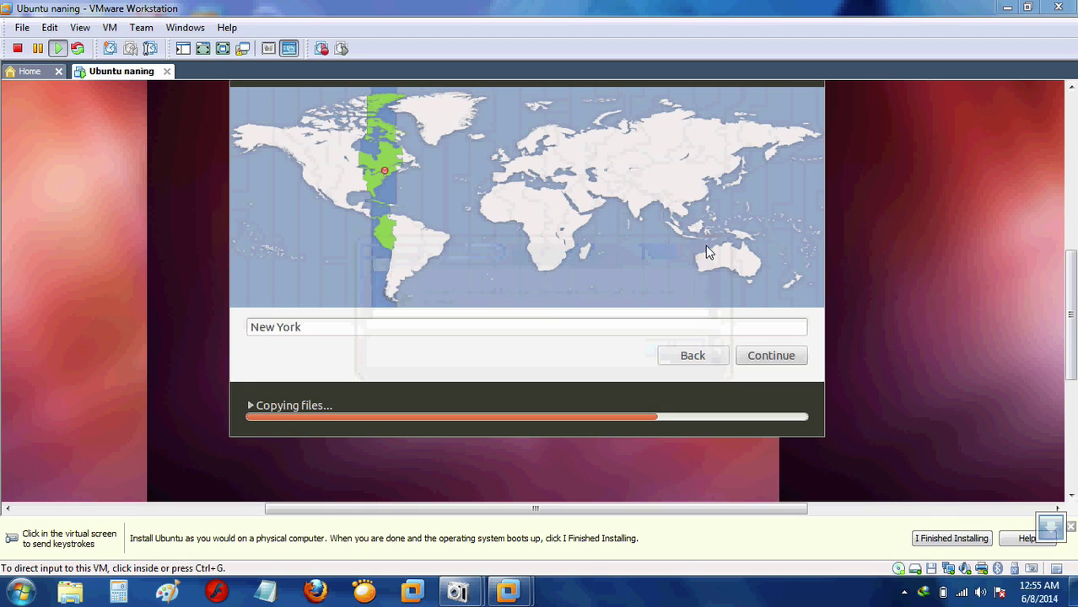
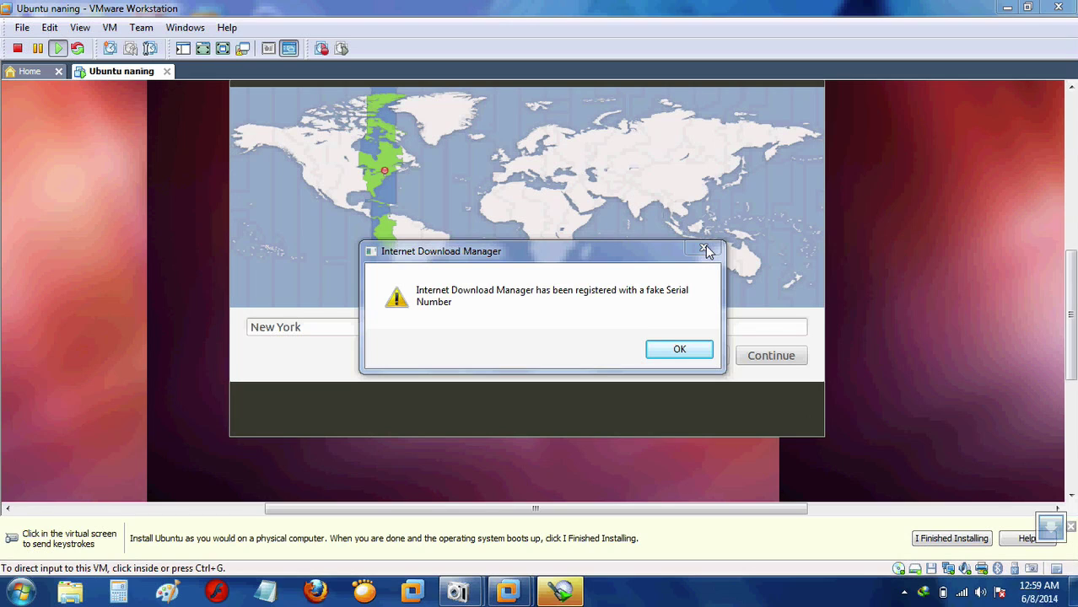
{"action": "left_click", "coordinate": [705, 251]}
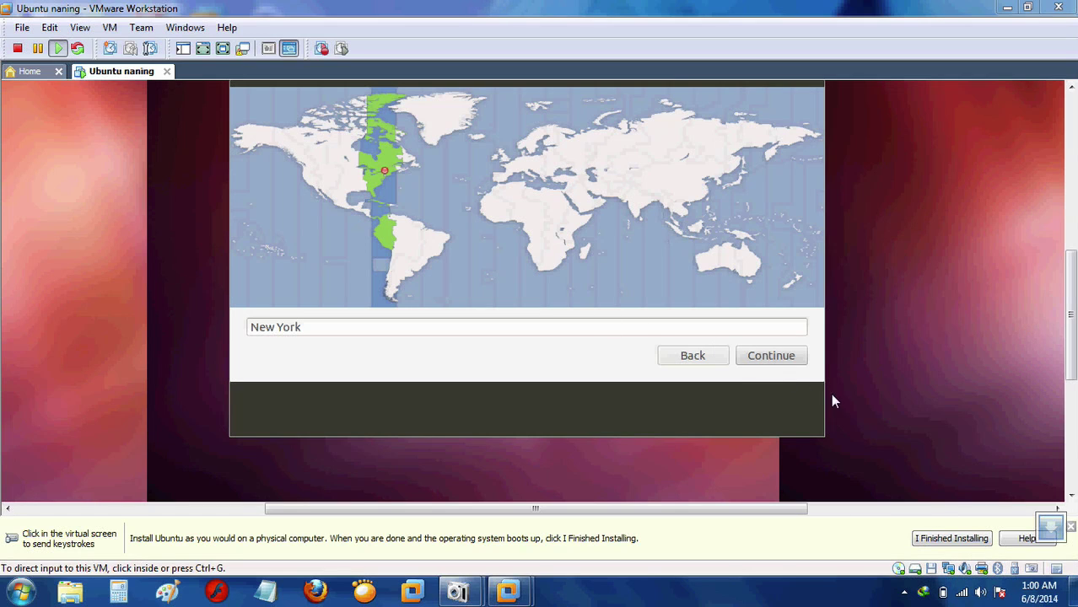
Step: Accept New York as the time zone location and English (US) as the keyboard layout
{"action": "left_click", "coordinate": [771, 361]}
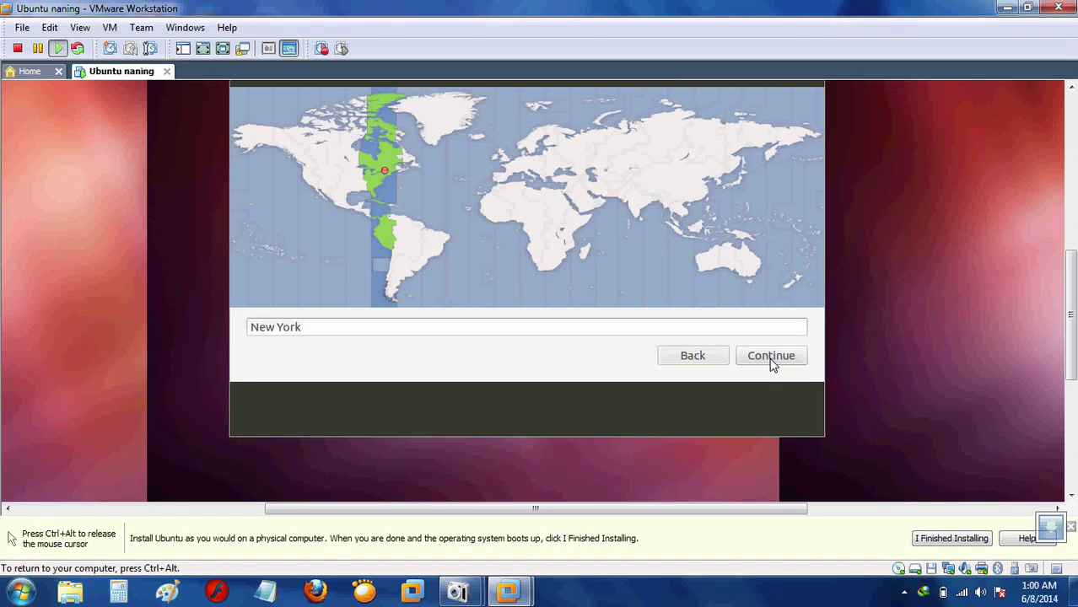
{"action": "left_click", "coordinate": [771, 361]}
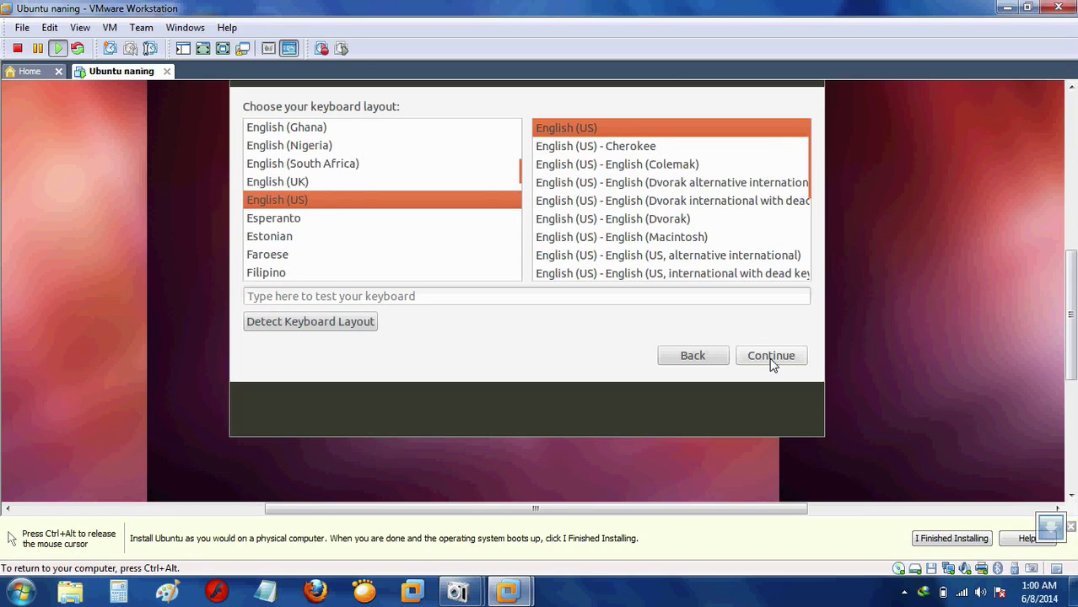
{"action": "left_click", "coordinate": [771, 356]}
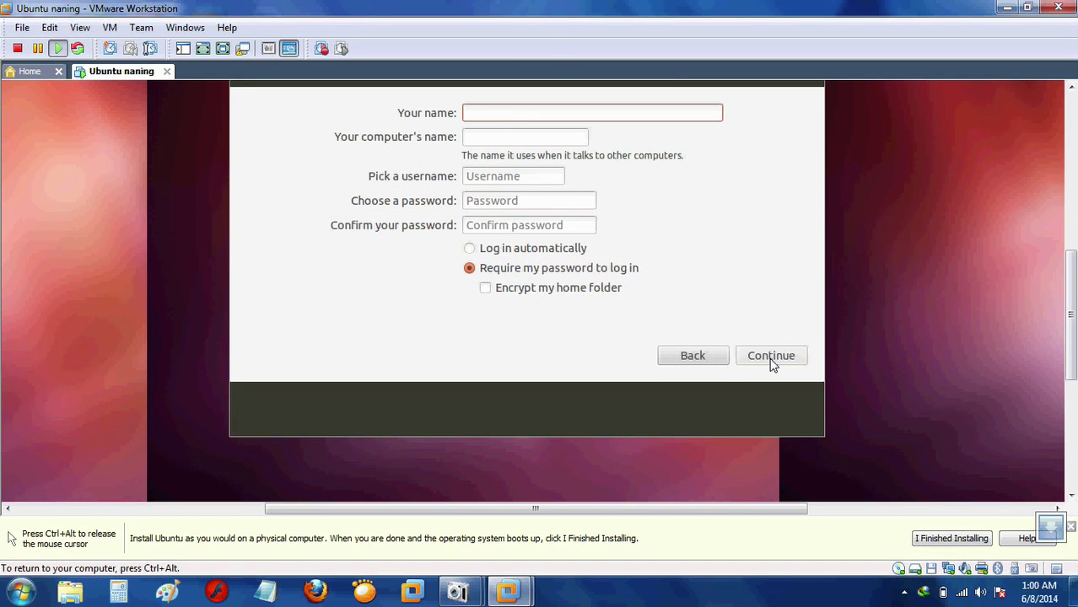
Step: Enter the account owner's name, set and confirm the account password with login password required, and continue the installation
{"action": "type", "text": "n"}
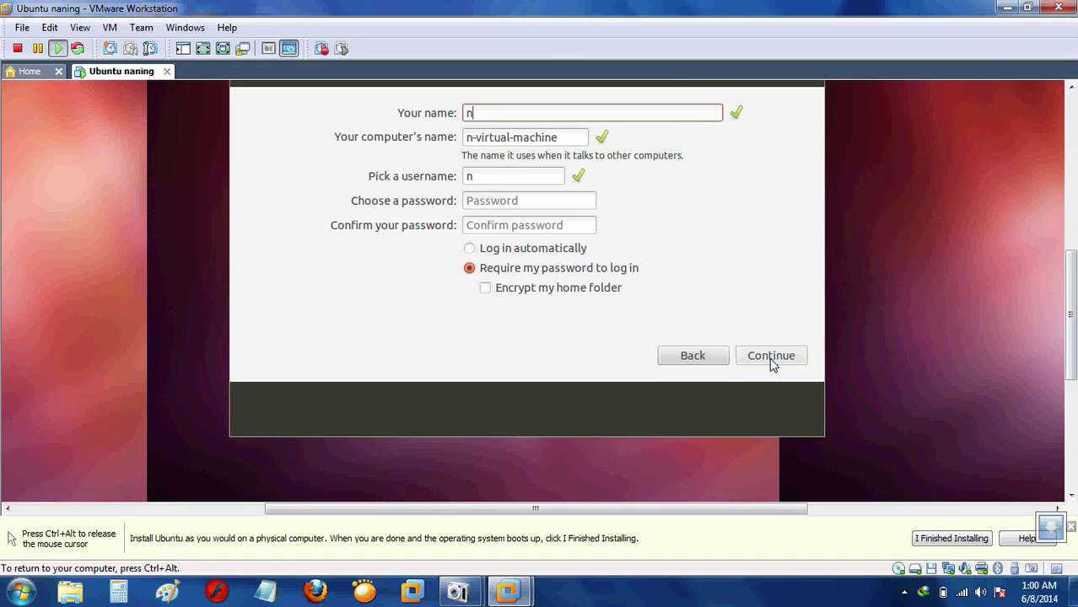
{"action": "type", "text": "an"}
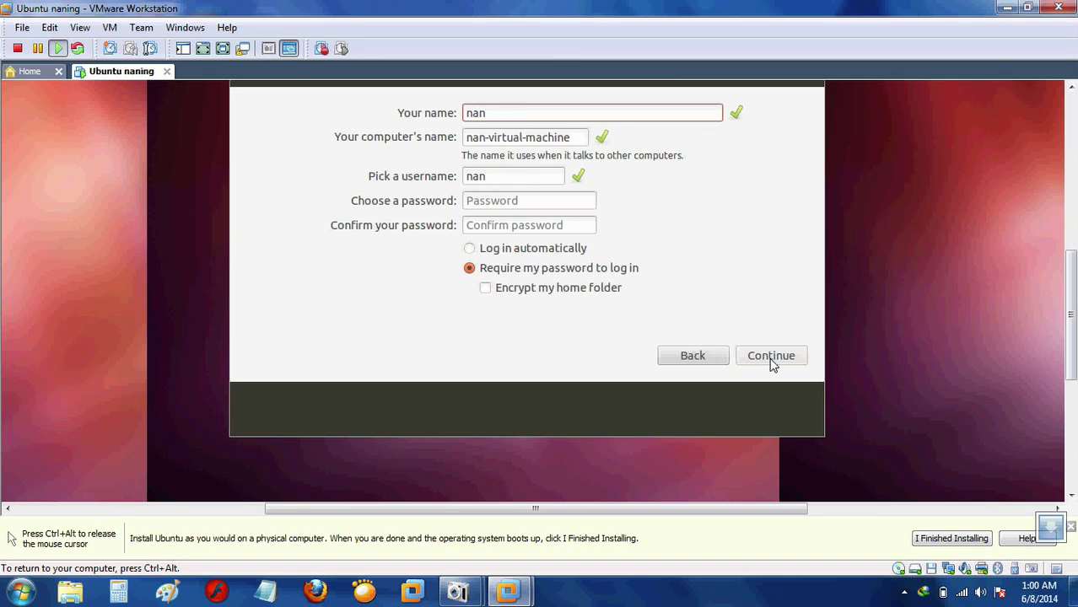
{"action": "type", "text": "ing"}
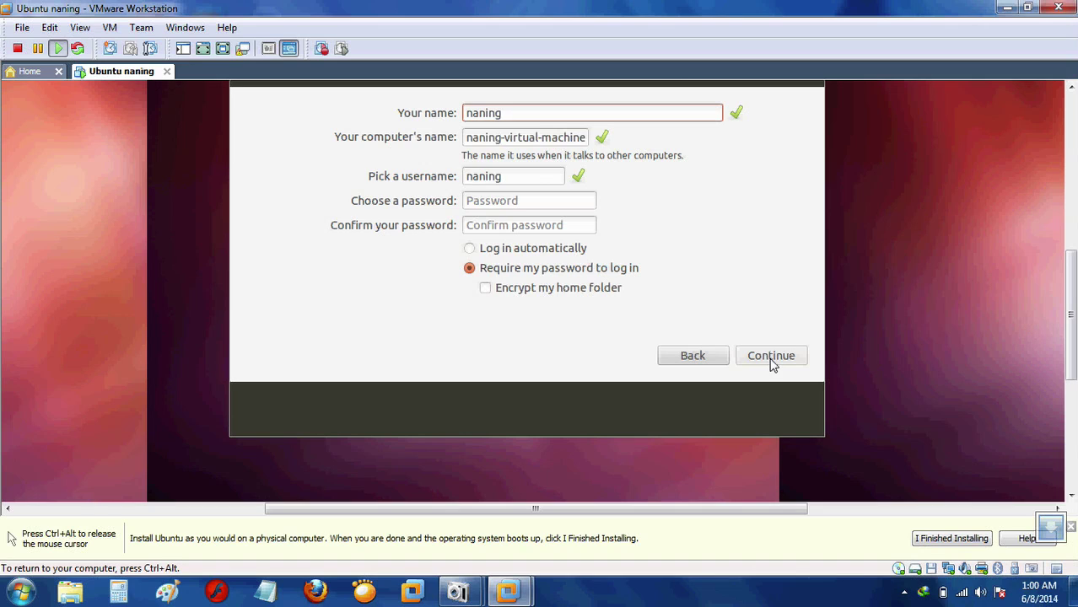
{"action": "left_click", "coordinate": [528, 201]}
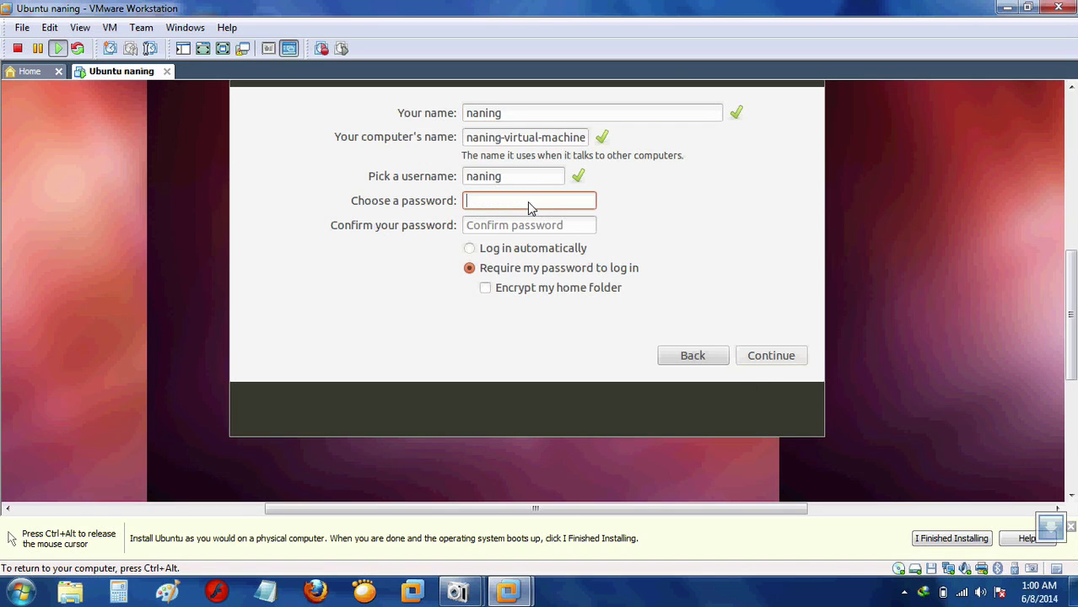
{"action": "type", "text": "n"}
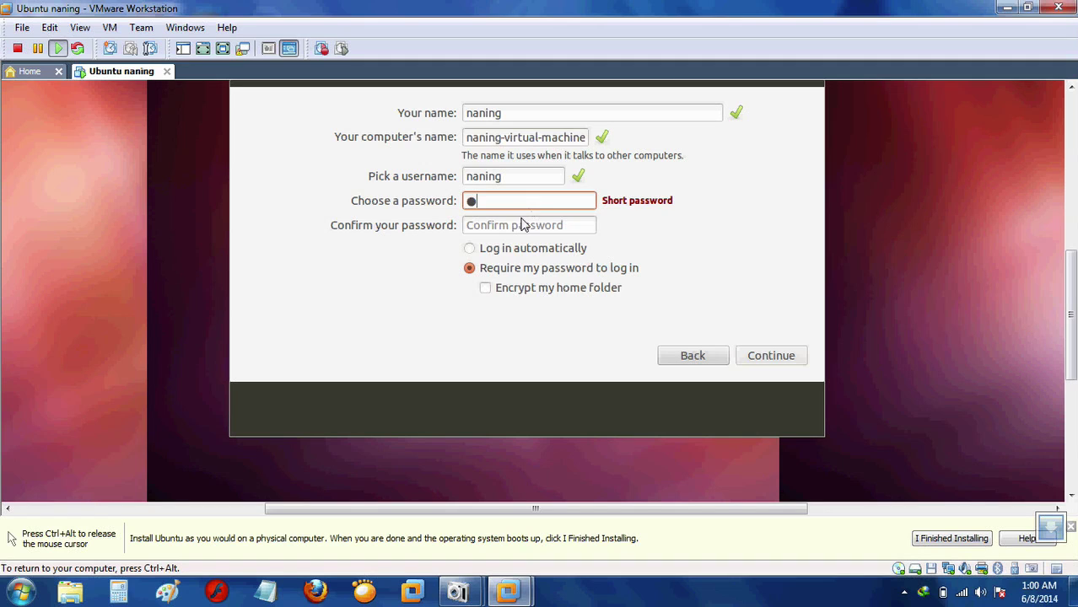
{"action": "left_click", "coordinate": [557, 234]}
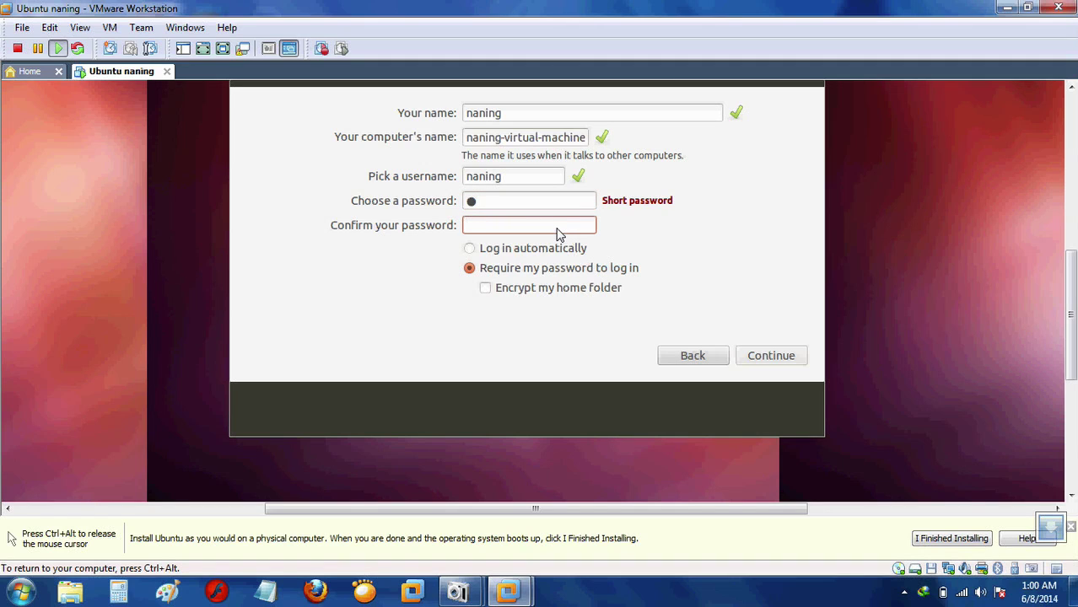
{"action": "type", "text": "n"}
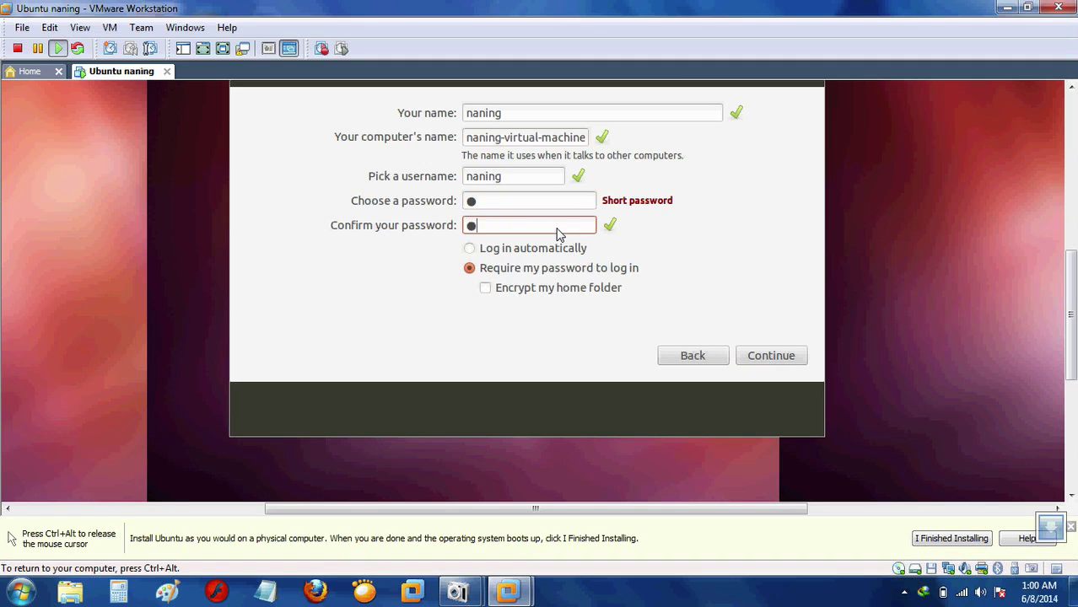
{"action": "left_click", "coordinate": [776, 361]}
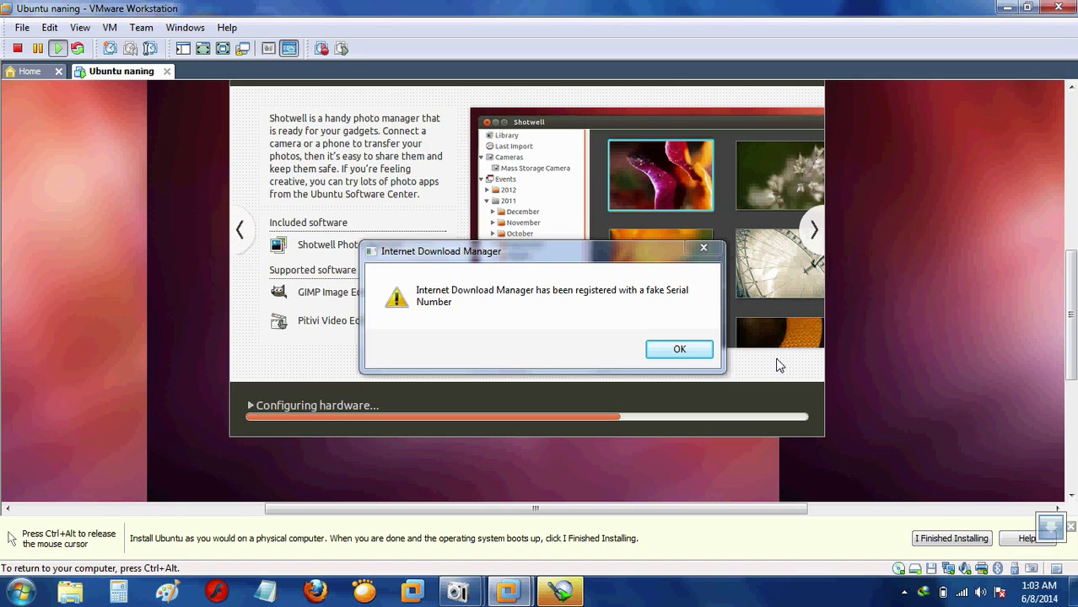
Step: Dismiss each Internet Download Manager message while the Ubuntu installation runs, releasing the pointer from the virtual machine when needed
{"action": "left_click", "coordinate": [711, 249]}
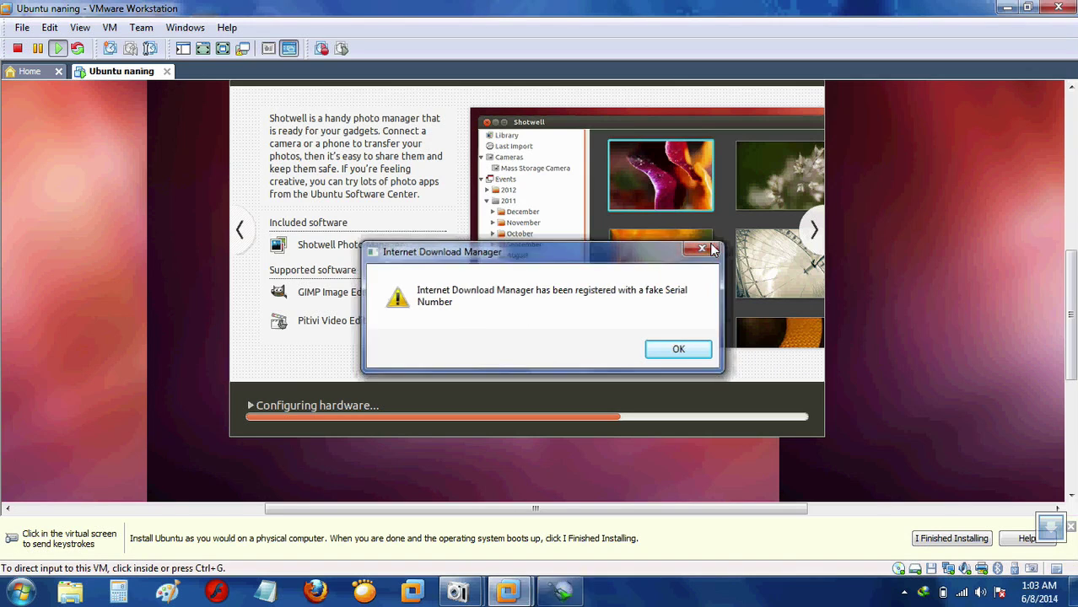
{"action": "left_click", "coordinate": [711, 249]}
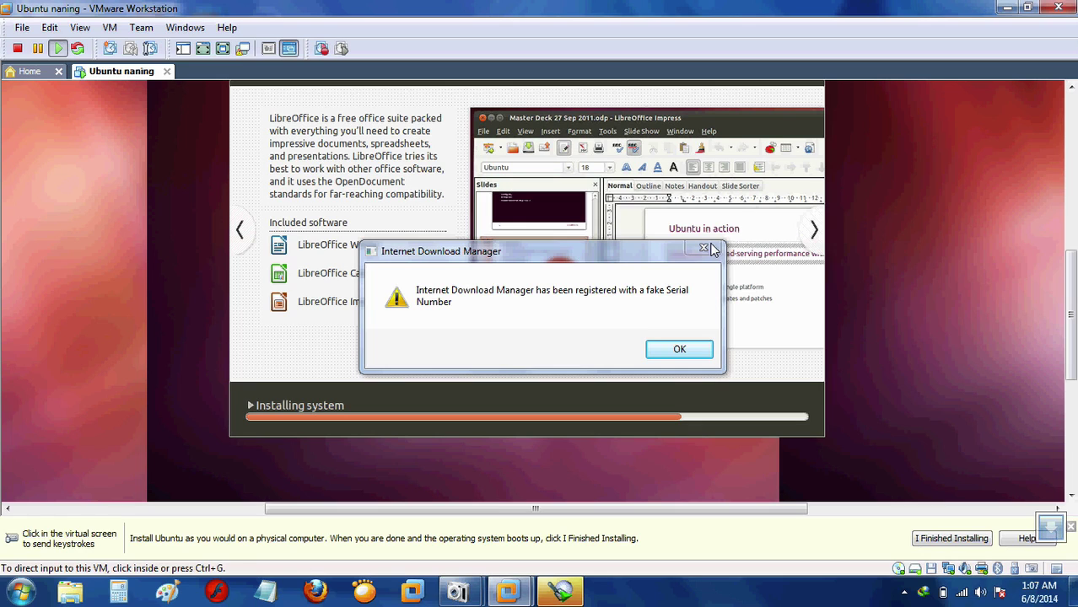
{"action": "left_click", "coordinate": [716, 236]}
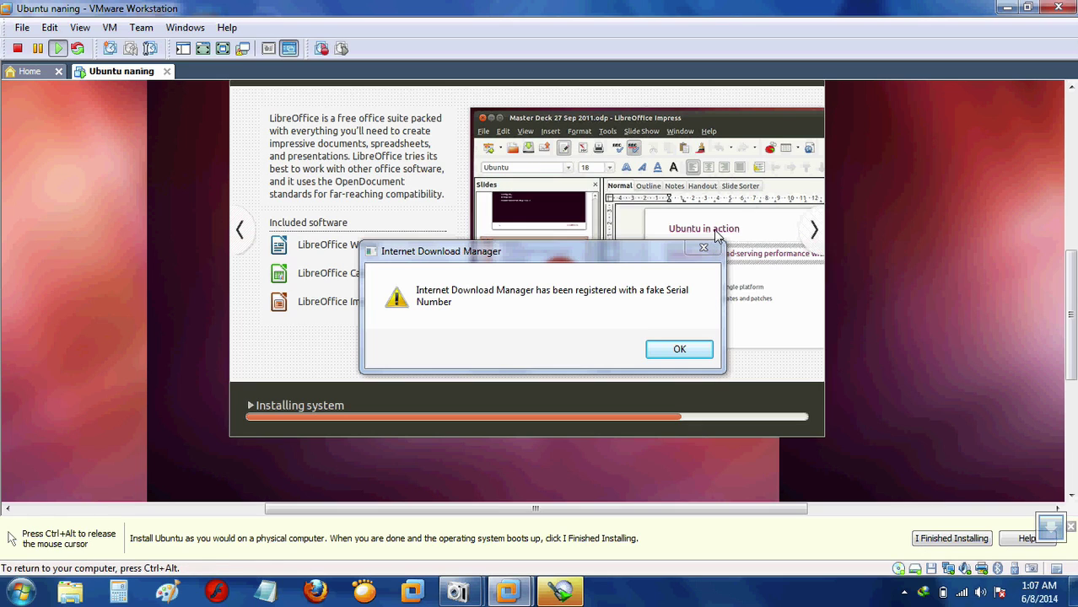
{"action": "key", "text": "ctrl+alt"}
{"action": "left_click", "coordinate": [707, 257]}
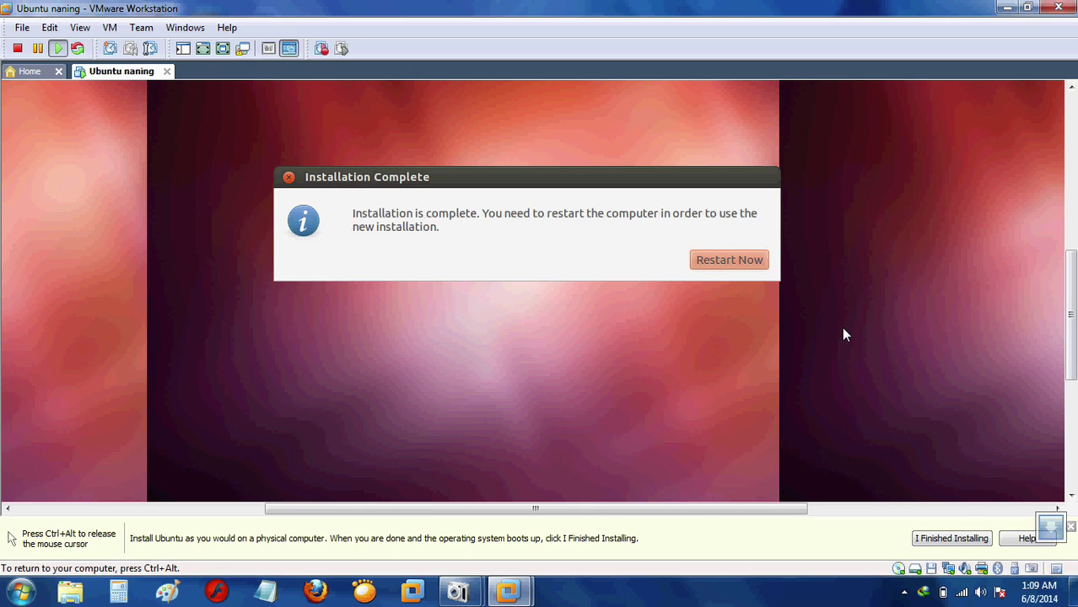
Step: Mark the guest installation as finished, power the virtual machine off and on again, and dismiss the Internet Download Manager message
{"action": "left_click", "coordinate": [957, 541]}
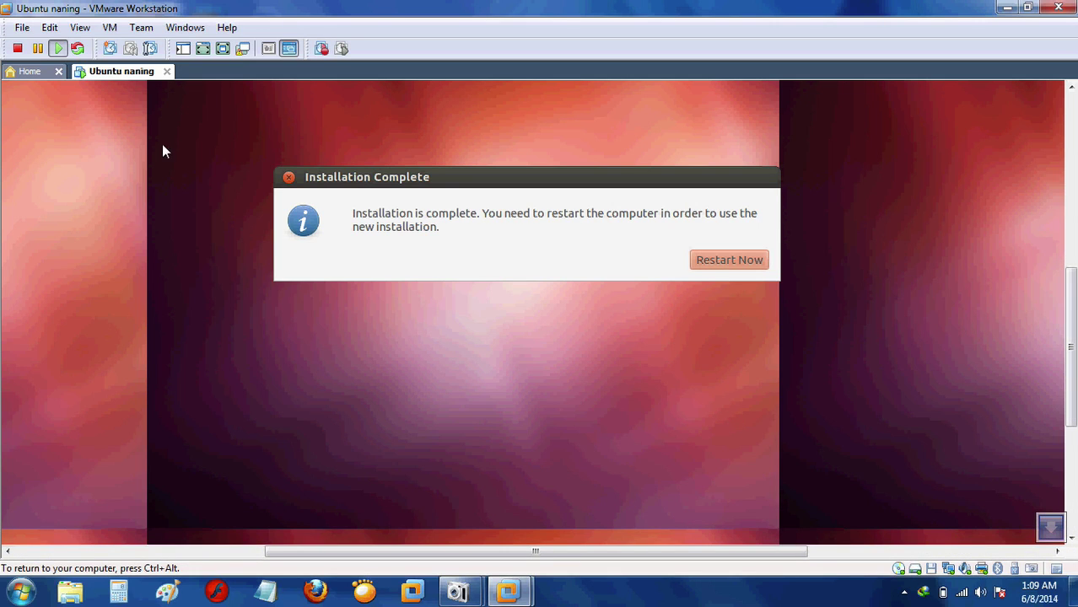
{"action": "left_click", "coordinate": [15, 52]}
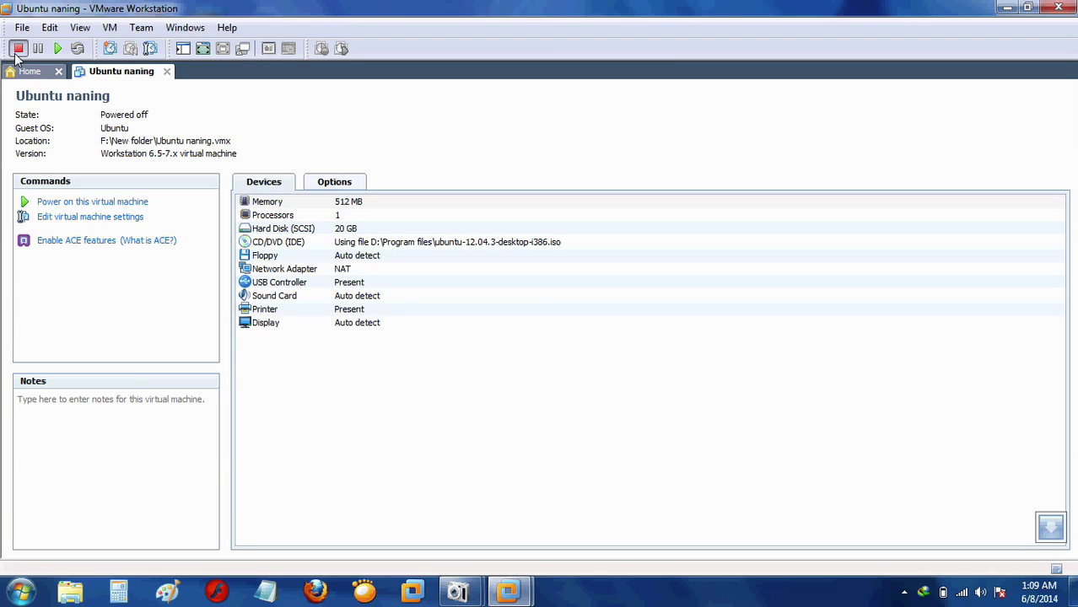
{"action": "left_click", "coordinate": [57, 205]}
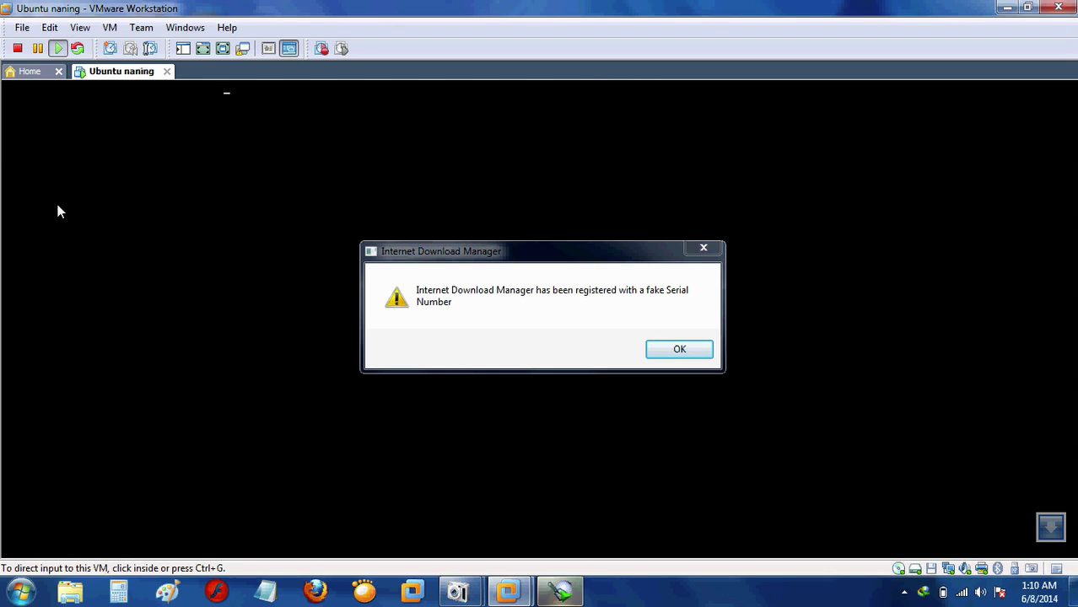
{"action": "left_click", "coordinate": [705, 247]}
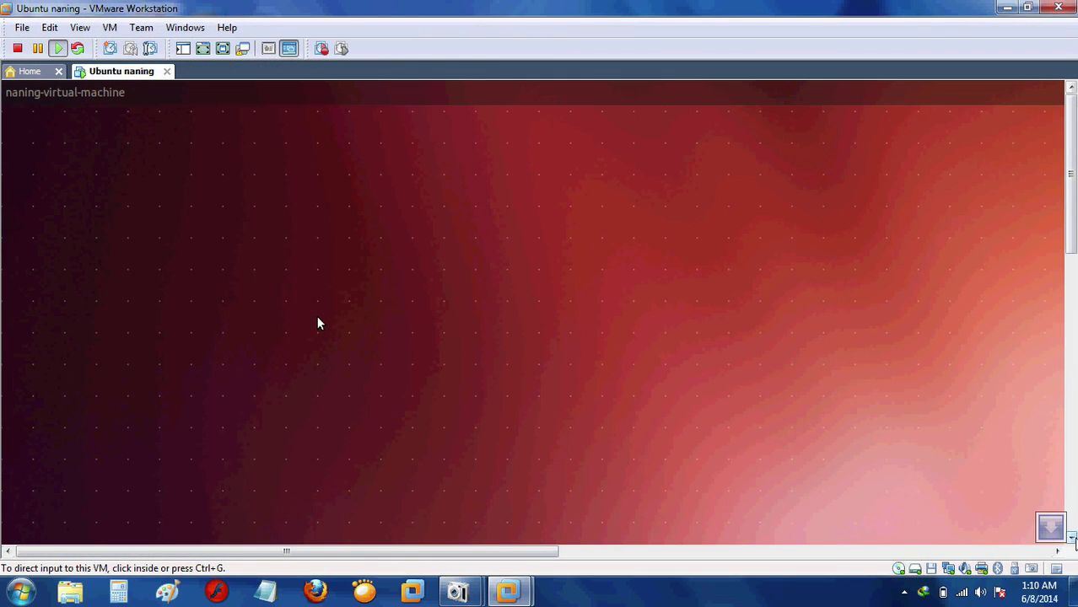
Step: Bring the password field of the Ubuntu login screen into view
{"action": "left_click", "coordinate": [1072, 538]}
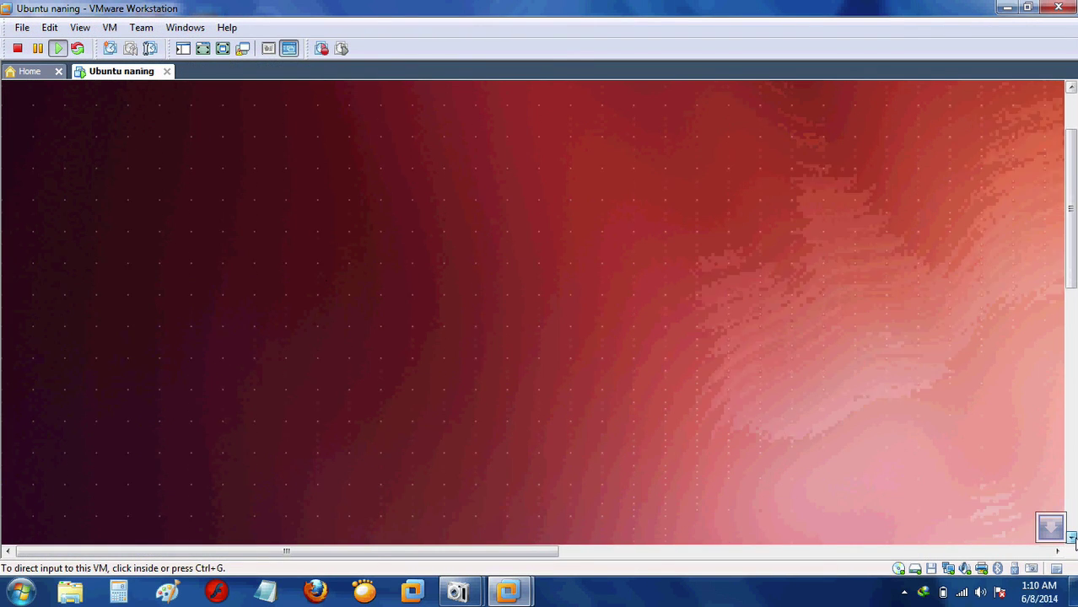
{"action": "left_click", "coordinate": [1071, 537]}
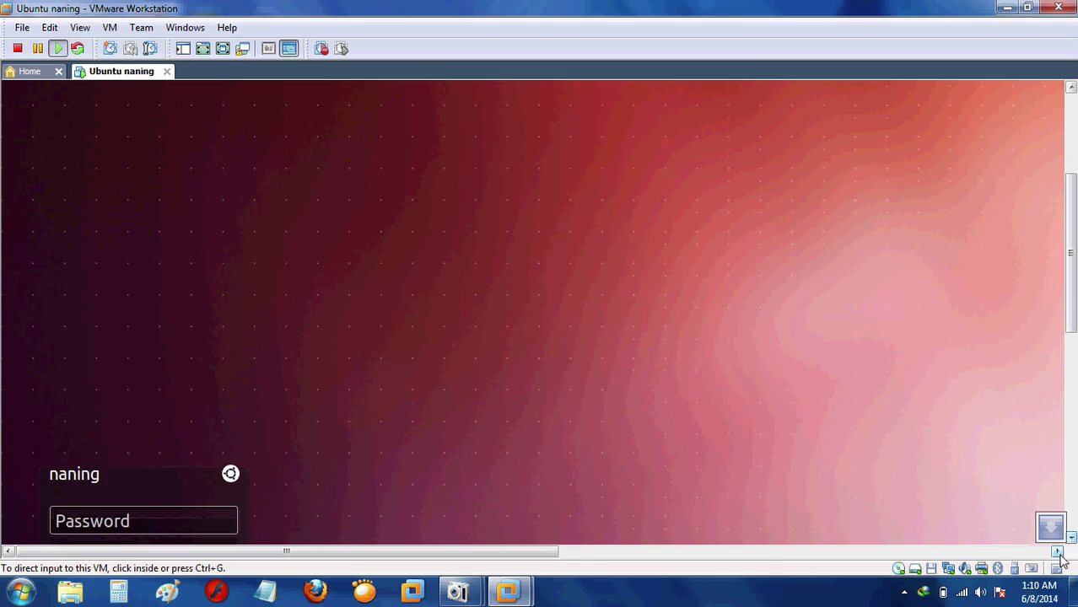
{"action": "left_click", "coordinate": [1057, 552]}
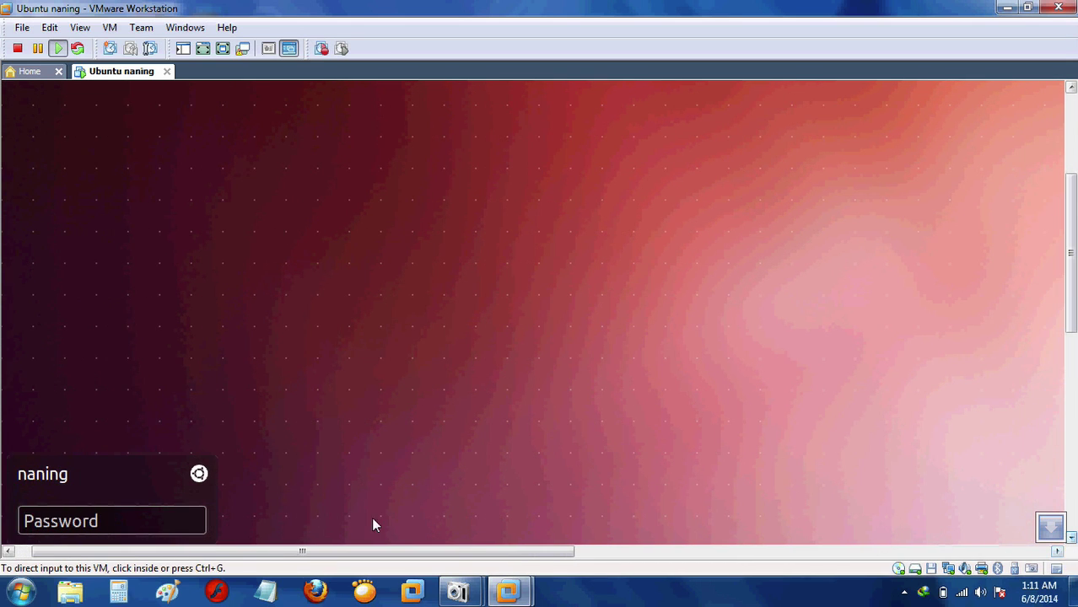